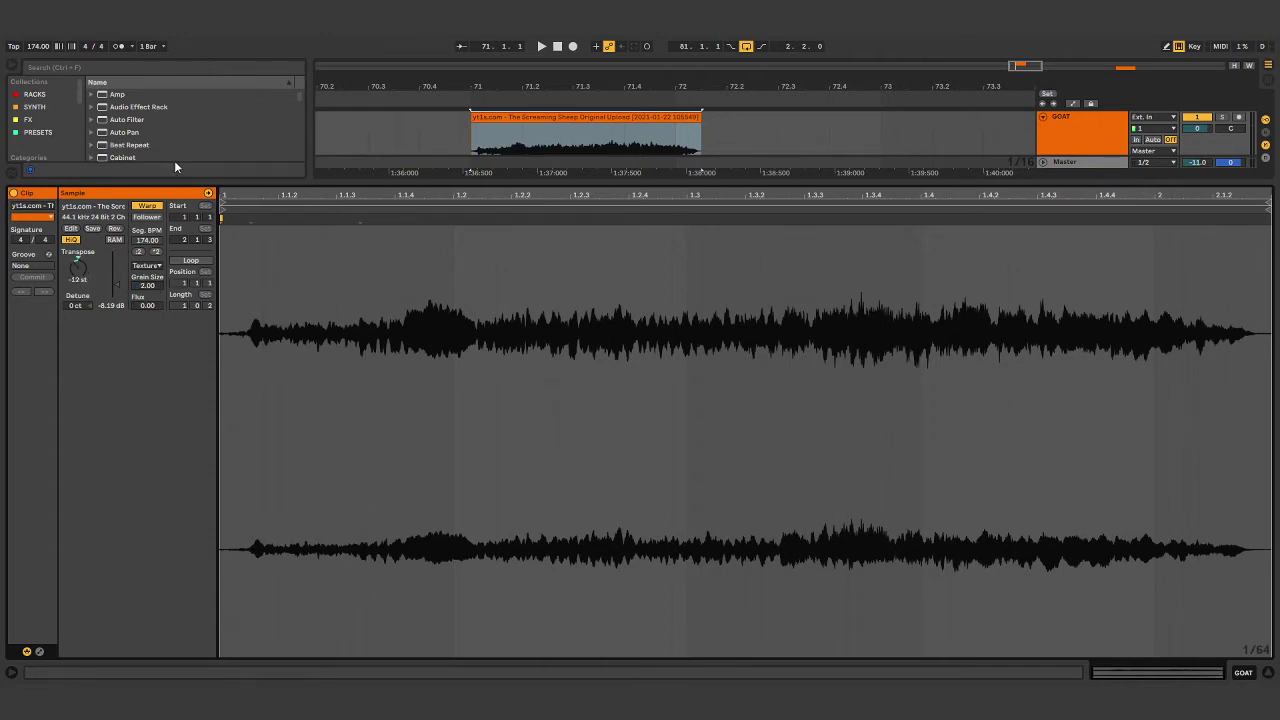
Step: Select the Screaming Sheep clip on the GOAT track and play it through once
left_click(700, 135)
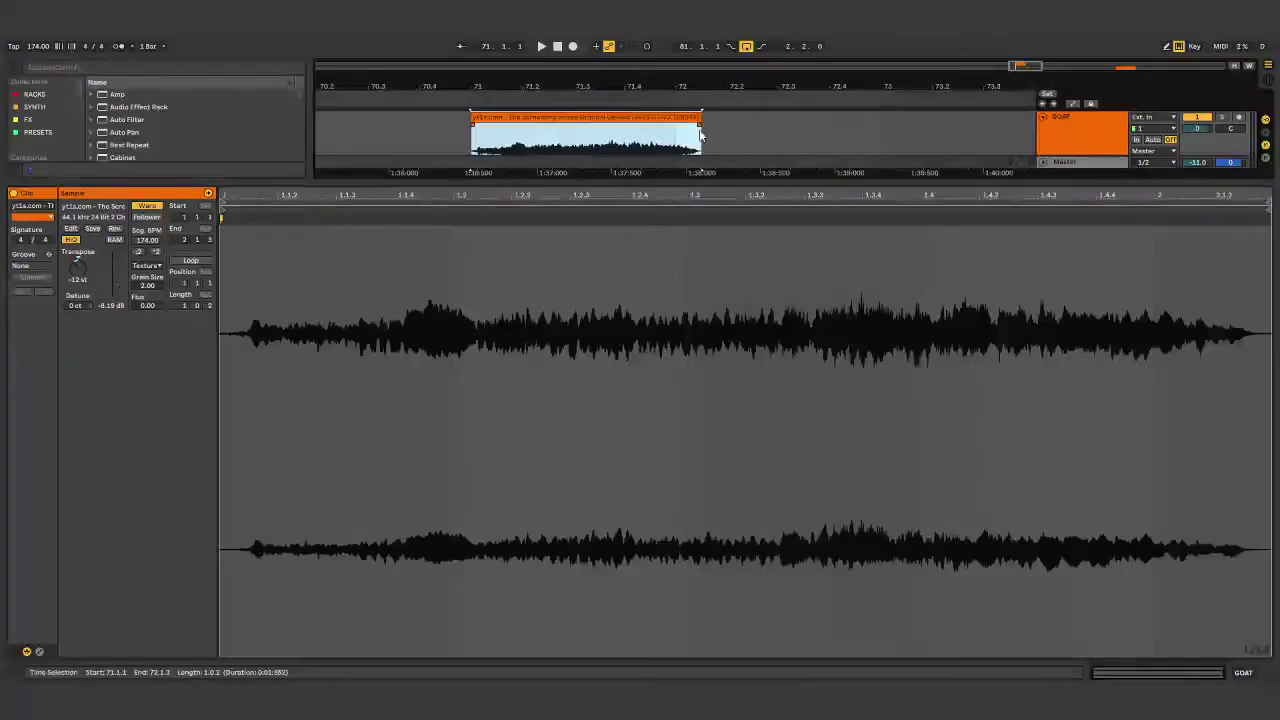
key("space")
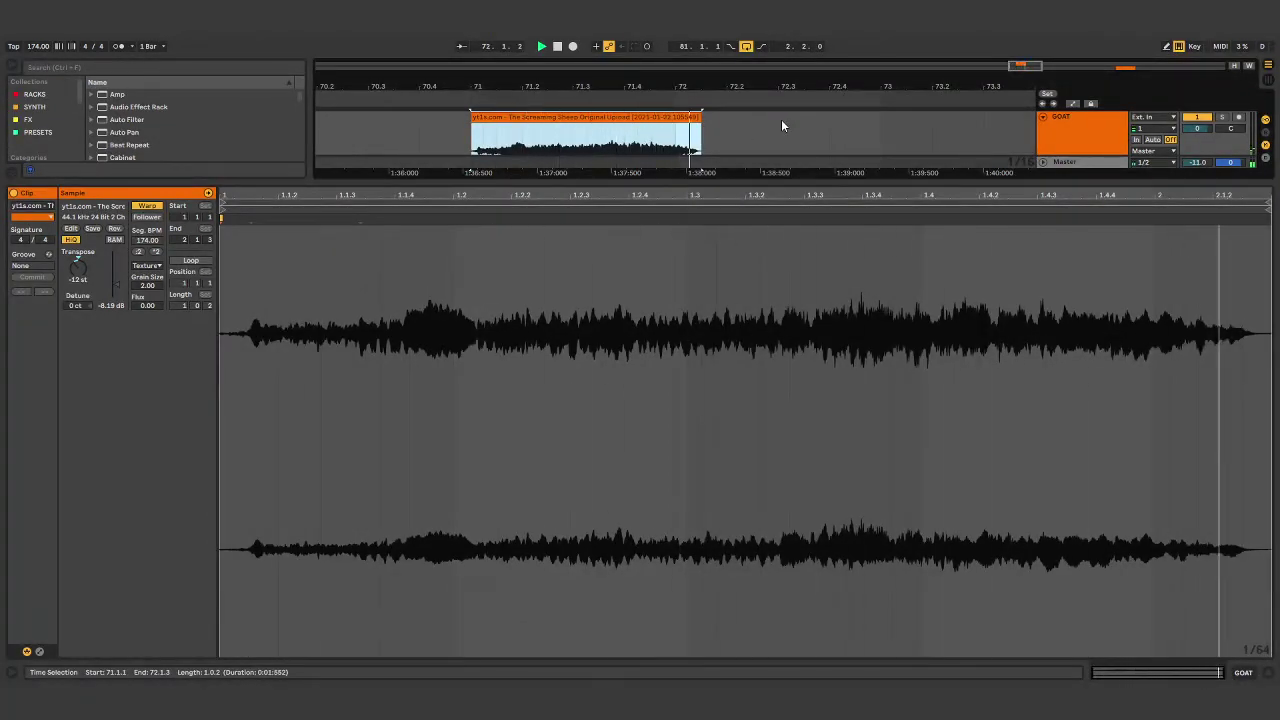
key("space")
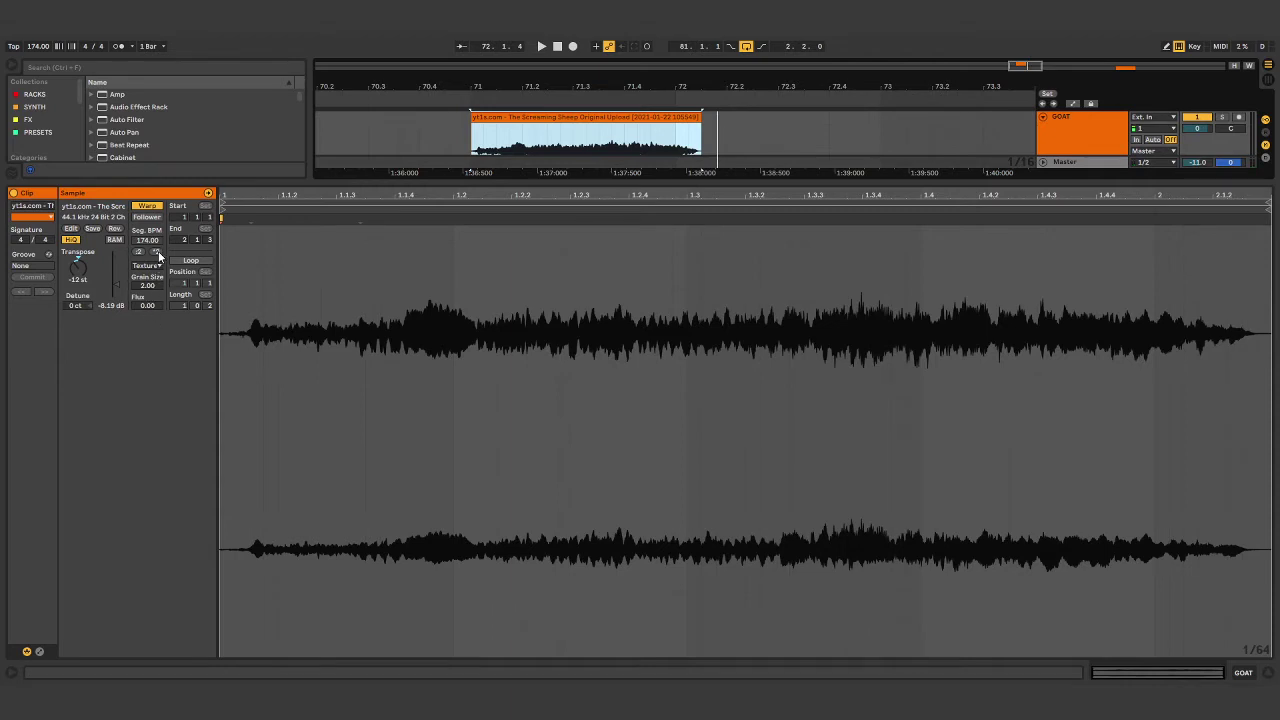
Step: Double the clip's segment BPM to 348.00 and play back the stretched clip
left_click(156, 252)
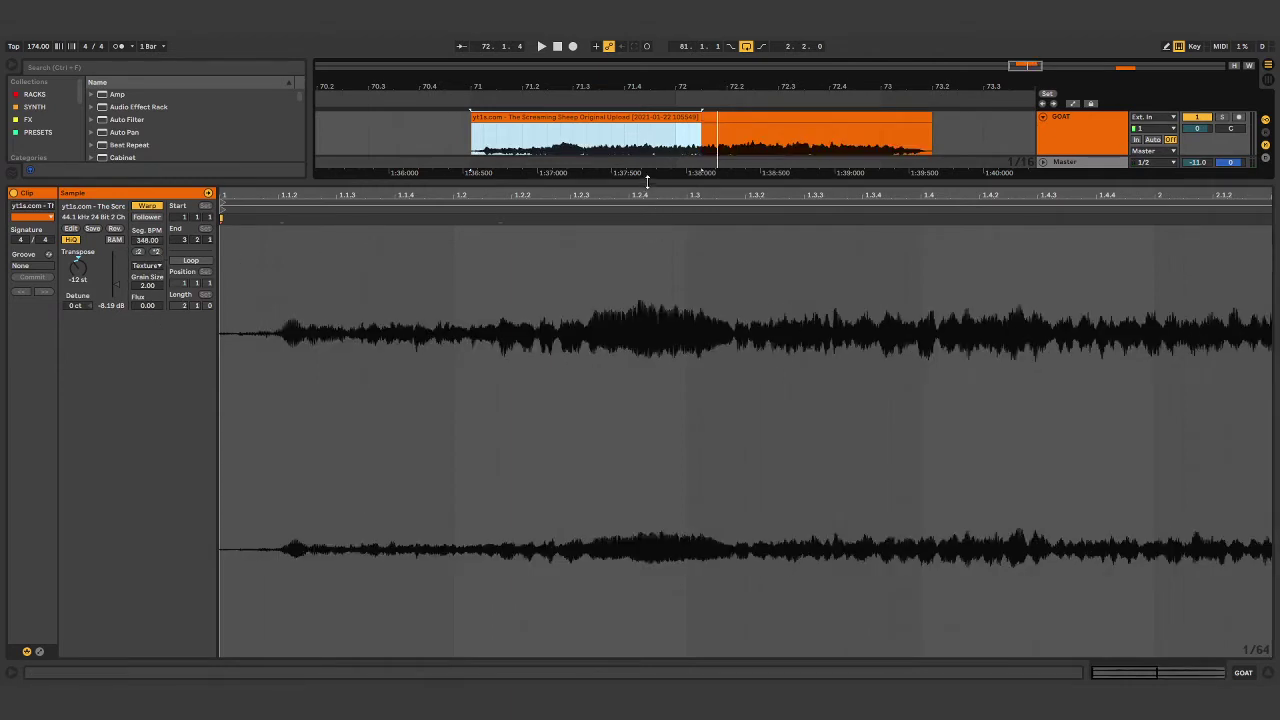
left_click_drag(646, 180, 650, 432)
left_click(676, 117)
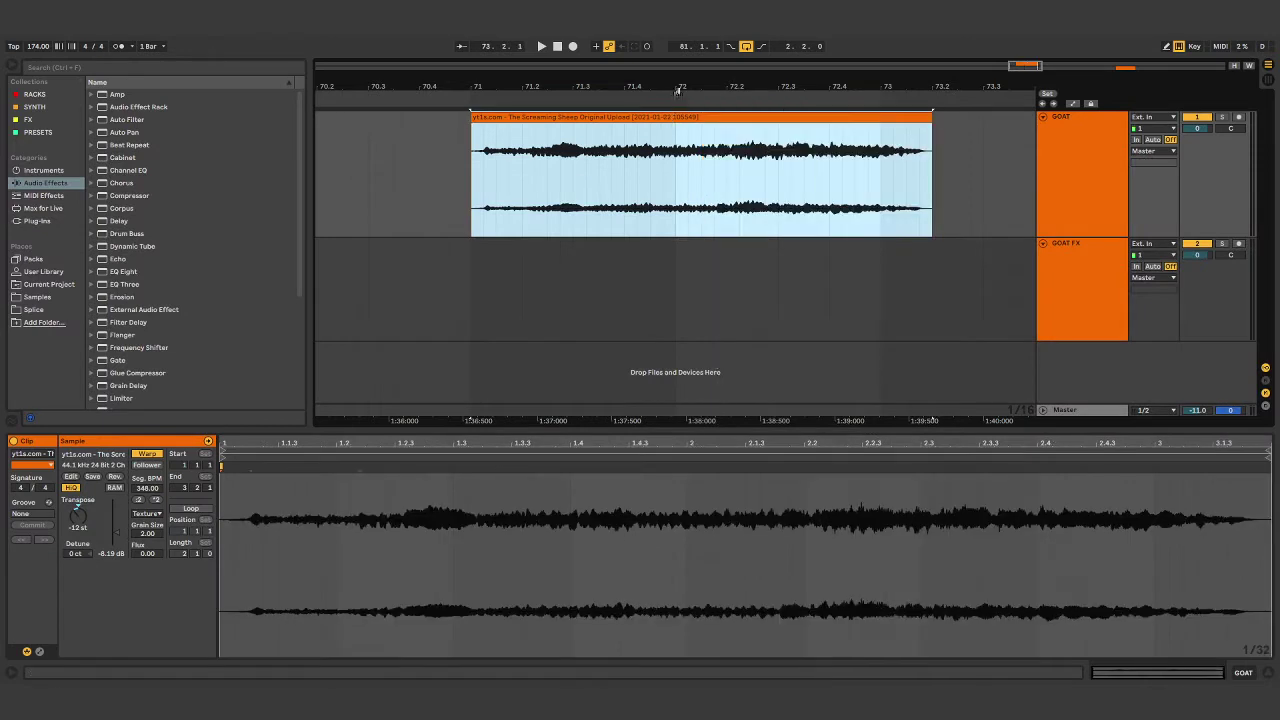
left_click_drag(680, 91, 668, 38)
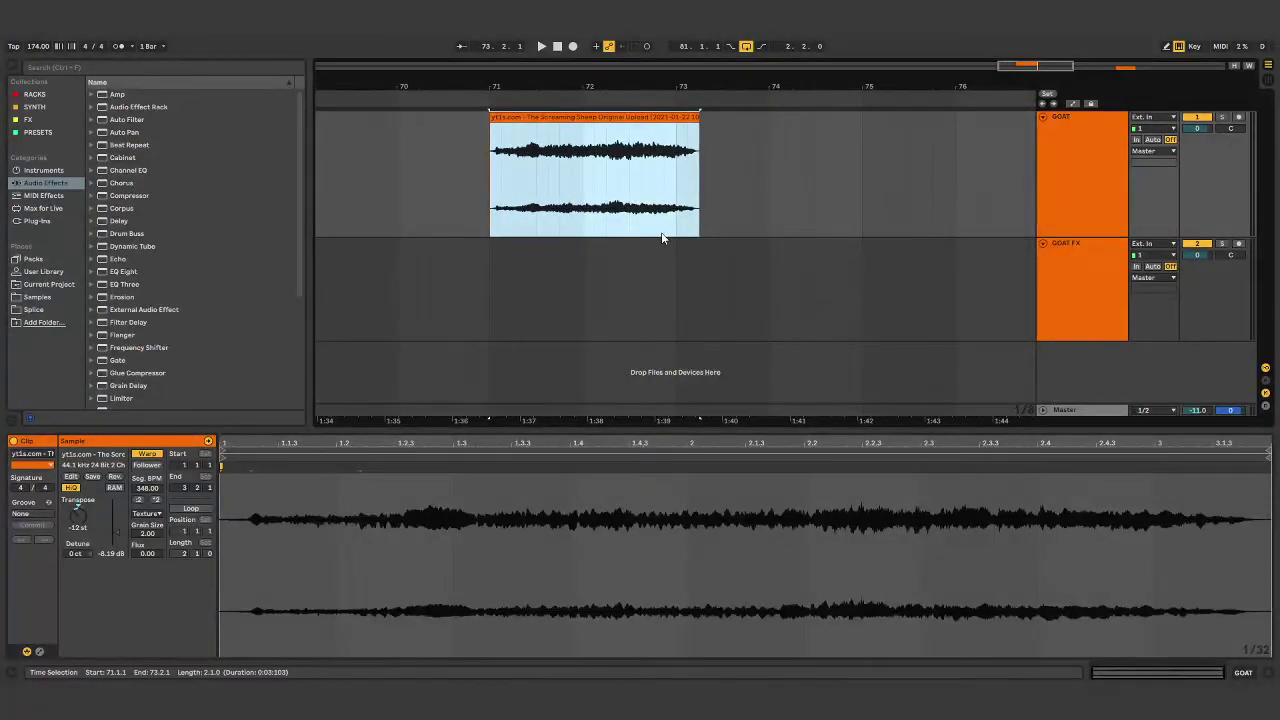
key("space")
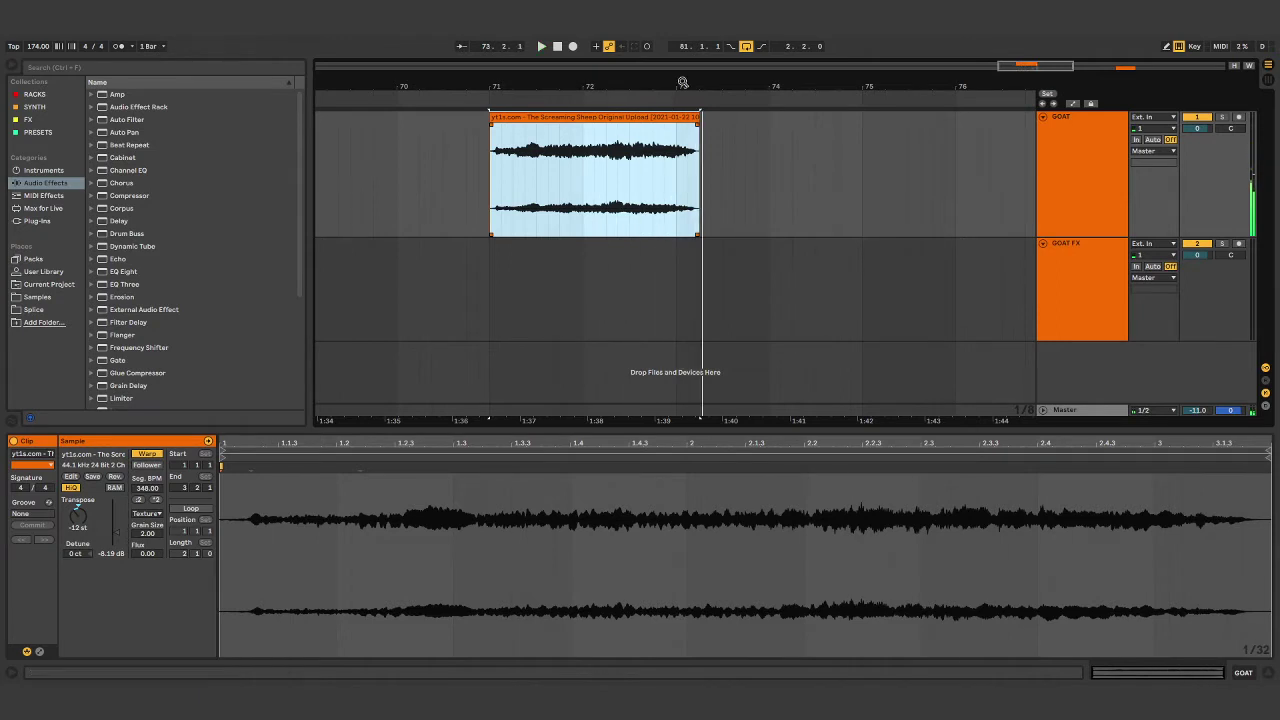
Step: Copy the audio effect chain from the GOAT FX track onto the GOAT track
left_click_drag(682, 82, 680, 62)
left_click(1051, 281)
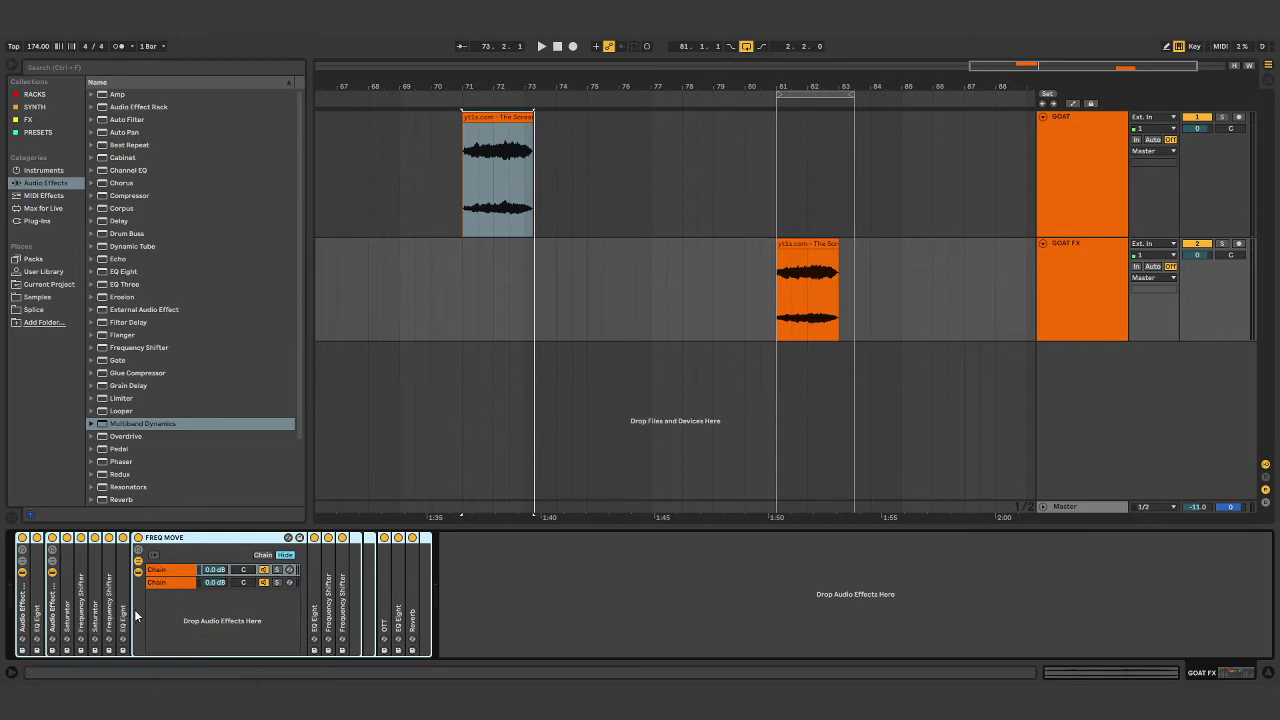
left_click(497, 180)
left_click(662, 200)
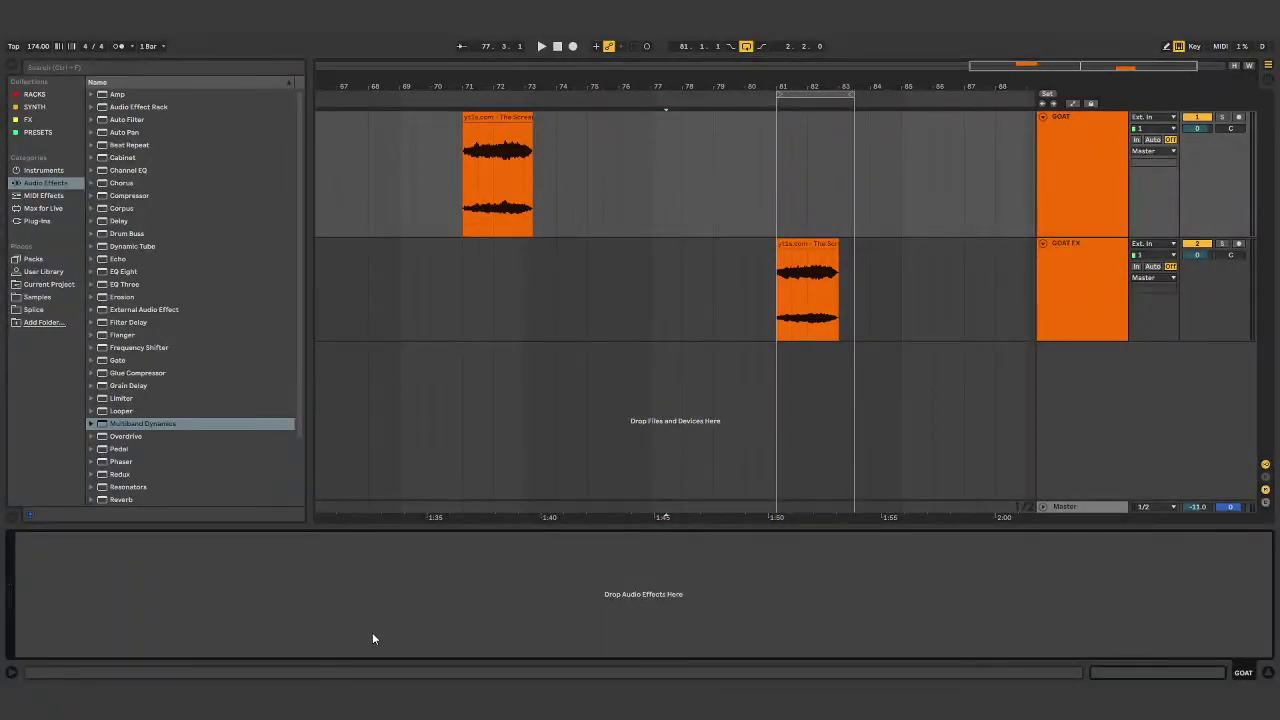
Step: Play the GOAT clip from bar 71 through the full effect chain
left_click(499, 118)
key("z")
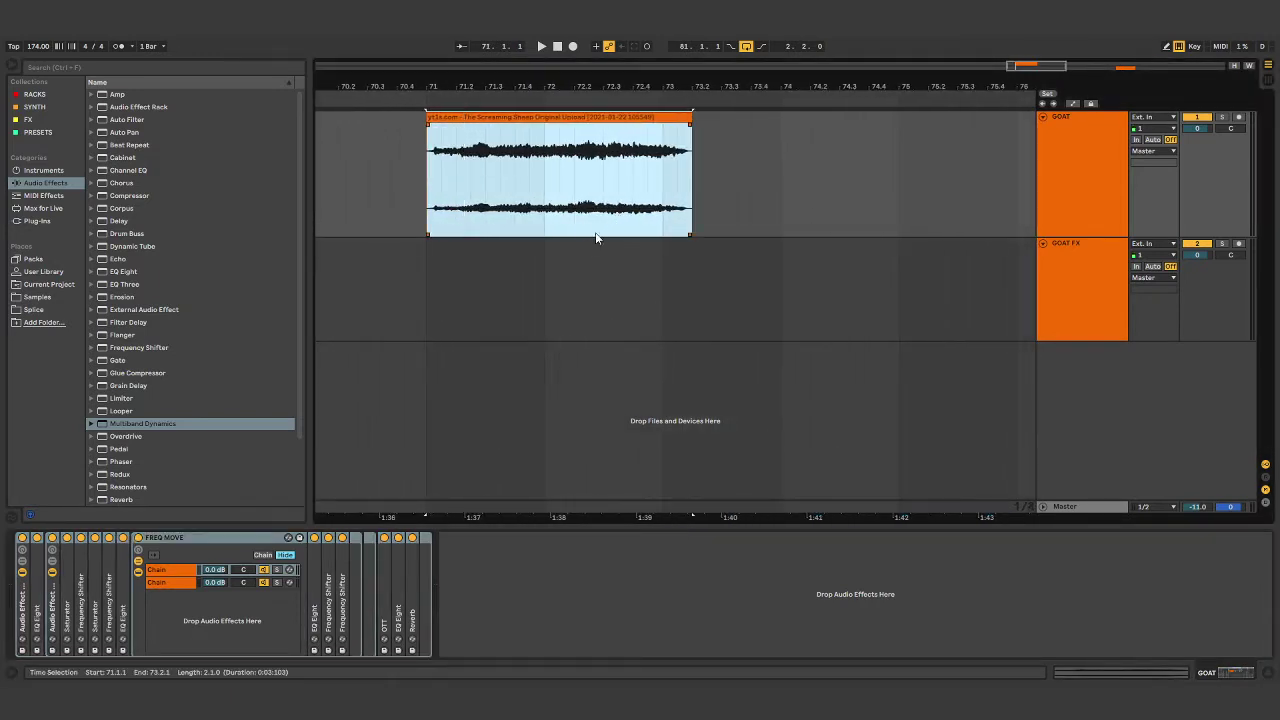
key("space")
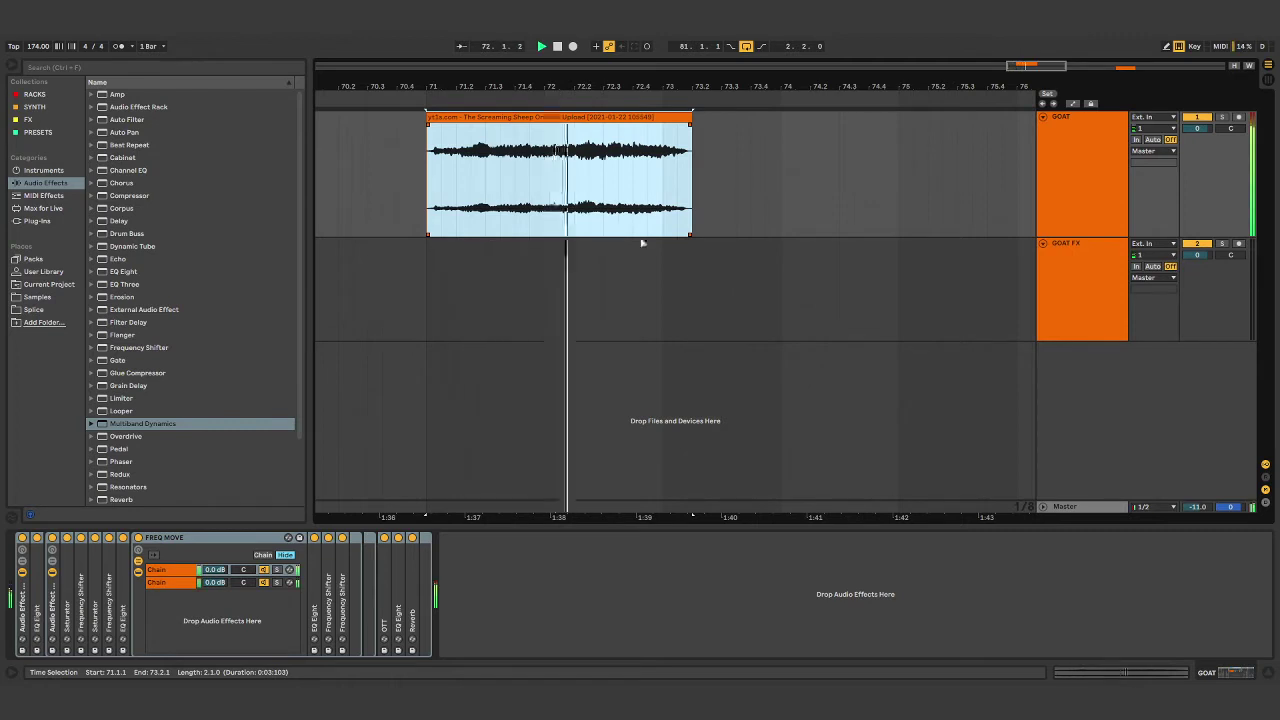
key("space")
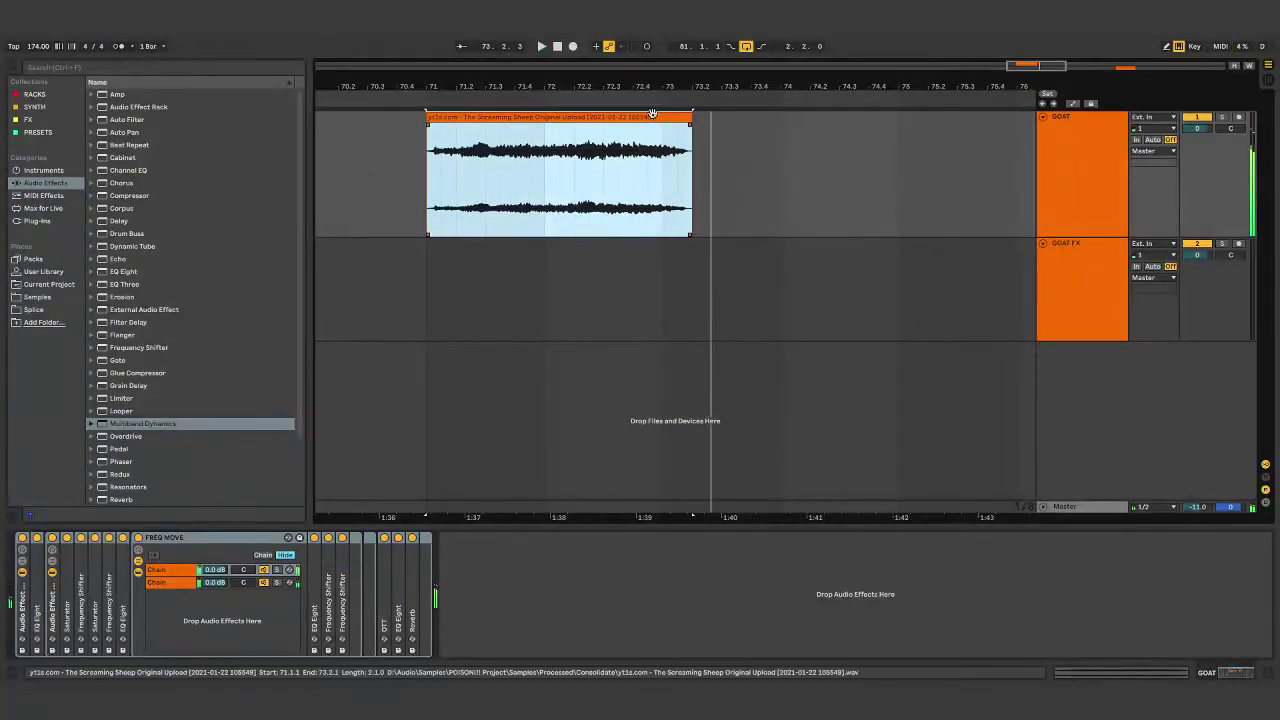
left_click_drag(658, 86, 658, 110)
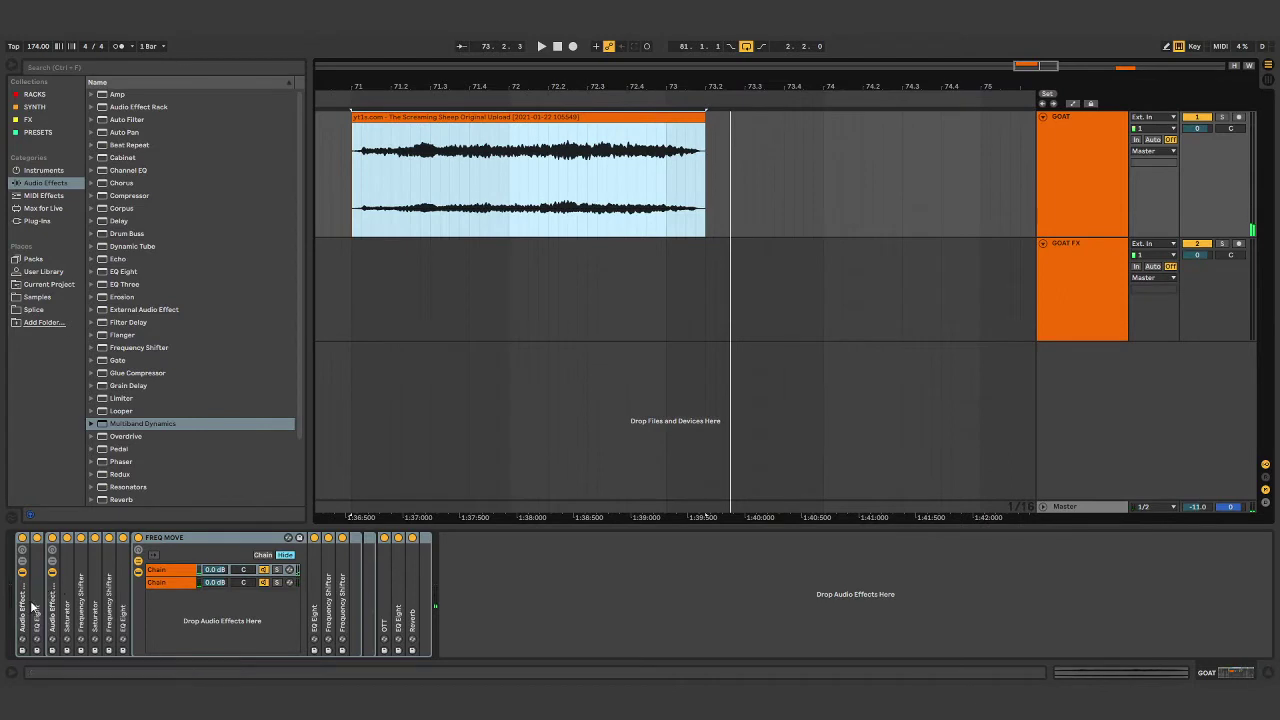
Step: Bypass the nested Audio Effect Rack and the final OTT, EQ Eight and Reverb, keeping the first EQ Eight active and folding FREQ MOVE
double_click(35, 606)
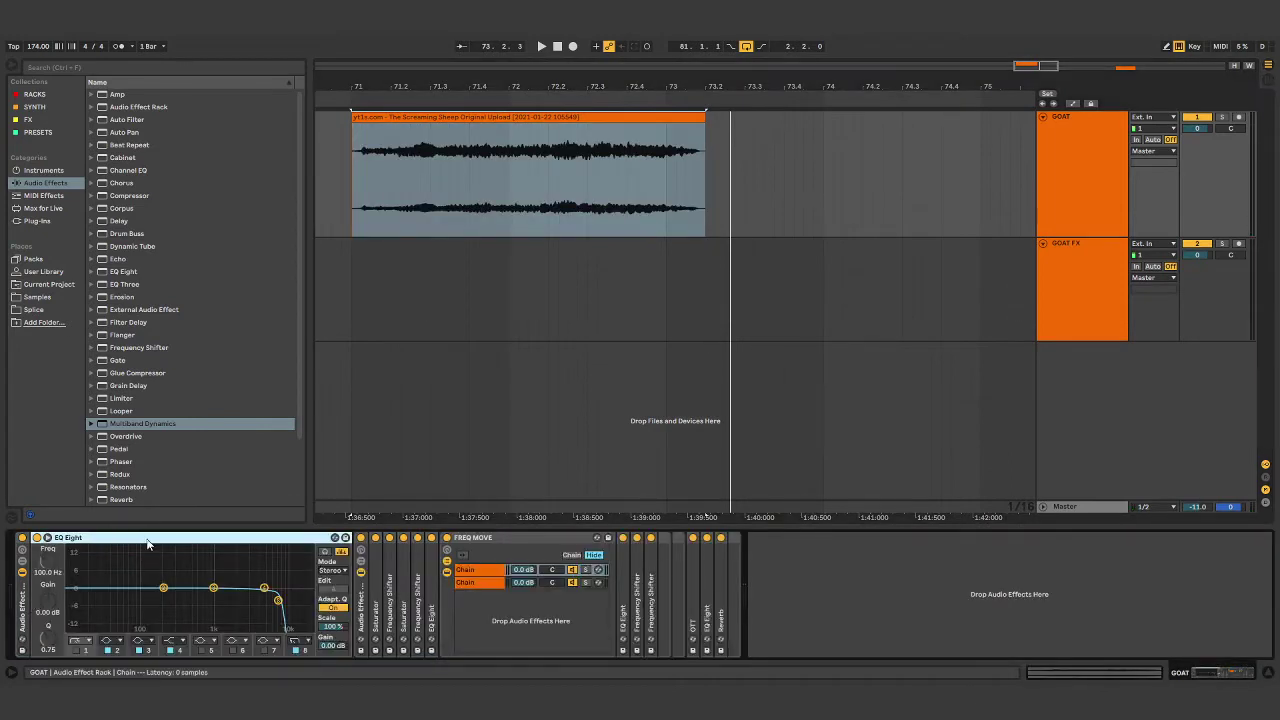
double_click(251, 543)
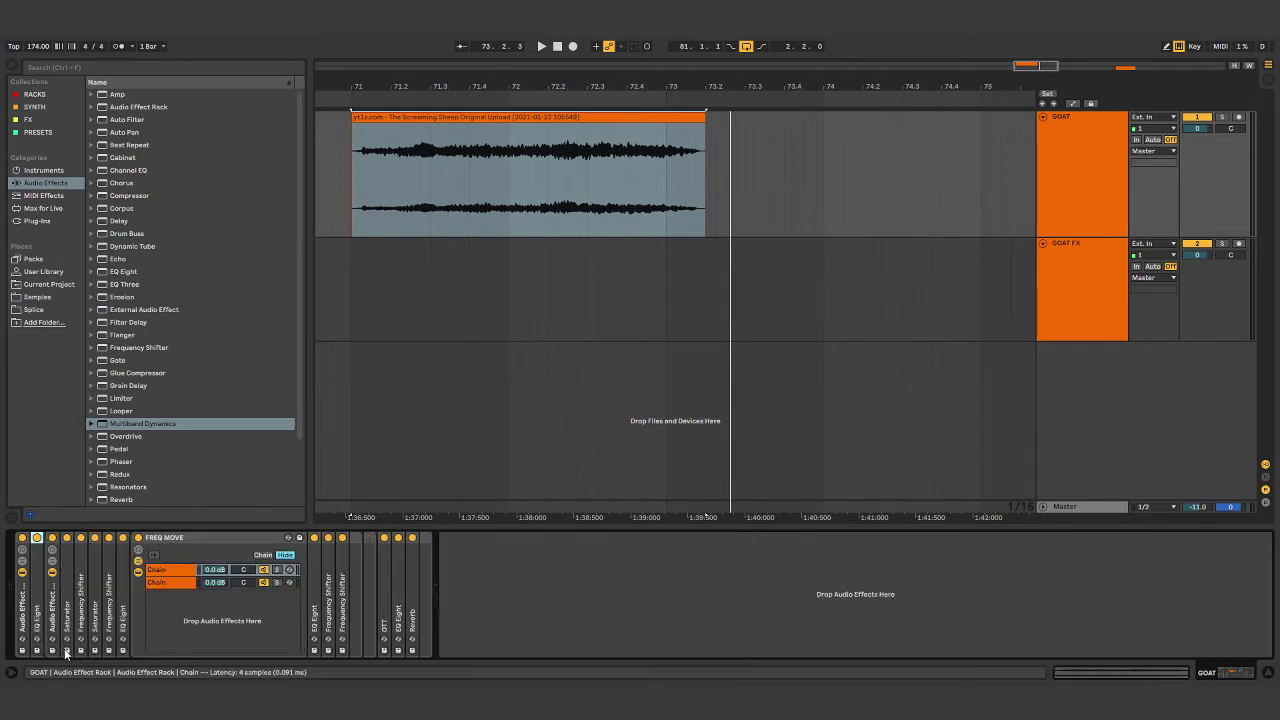
left_click(52, 537)
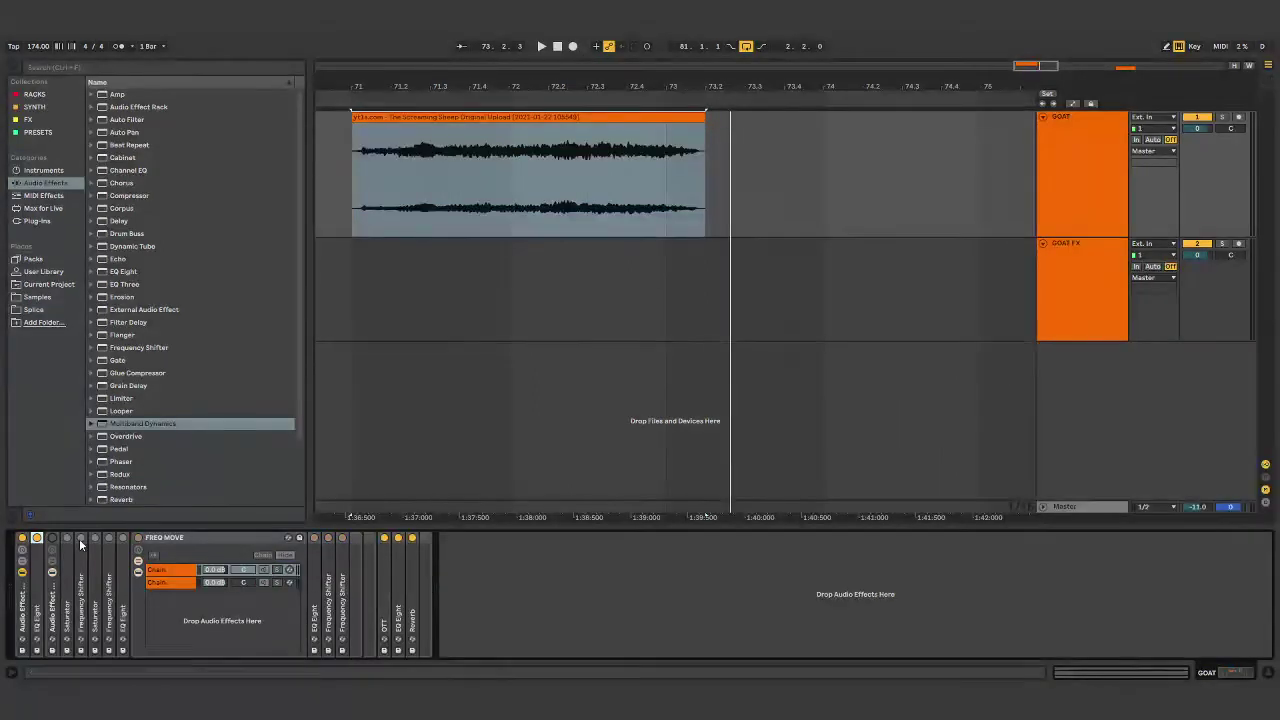
left_click(398, 539)
double_click(219, 539)
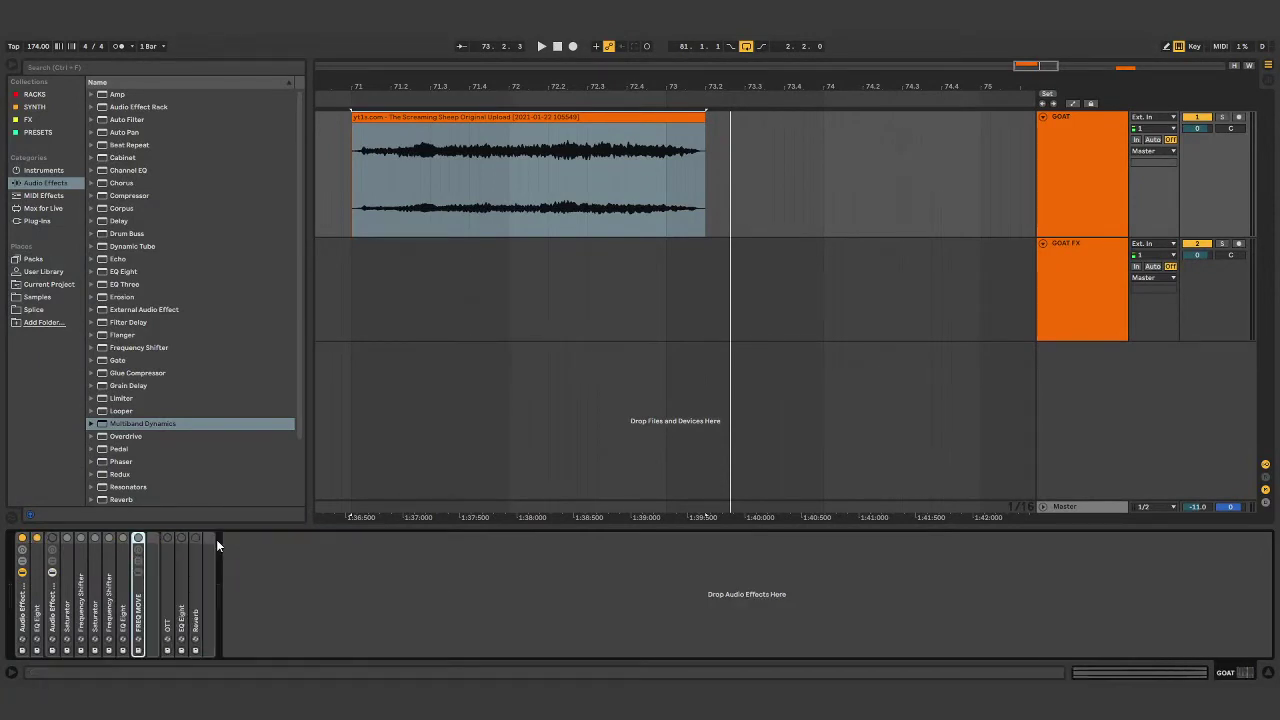
Step: Unfold the first EQ Eight and play the clip with only that EQ active
double_click(37, 600)
left_click(379, 311)
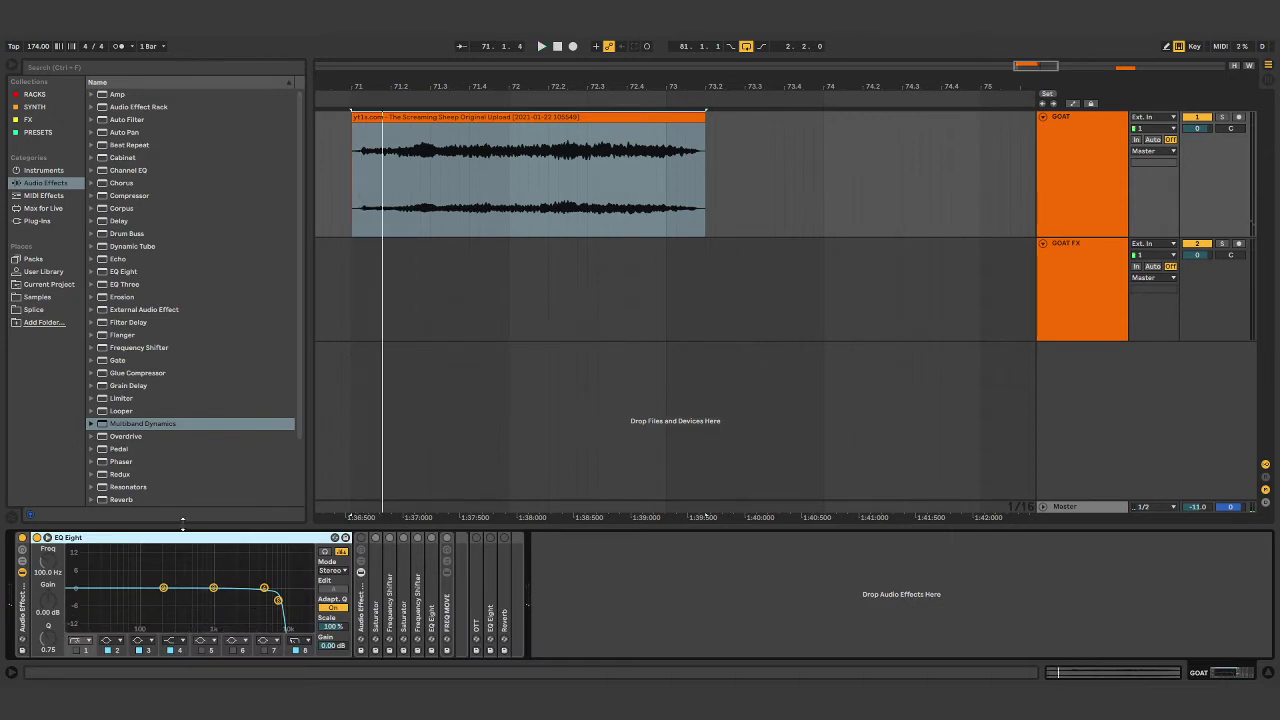
key("space")
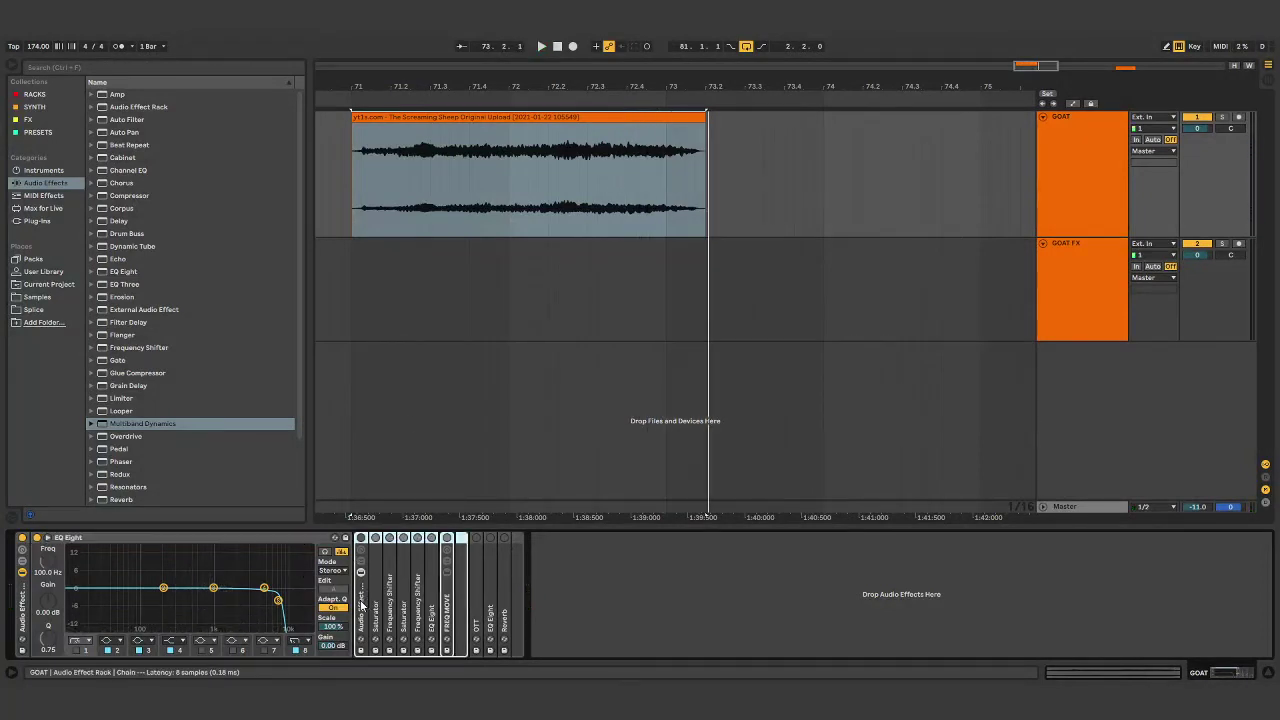
Step: Unfold the FREQ MOVE rack and reactivate the nested Audio Effect Rack that contains it
left_click(450, 601)
double_click(450, 601)
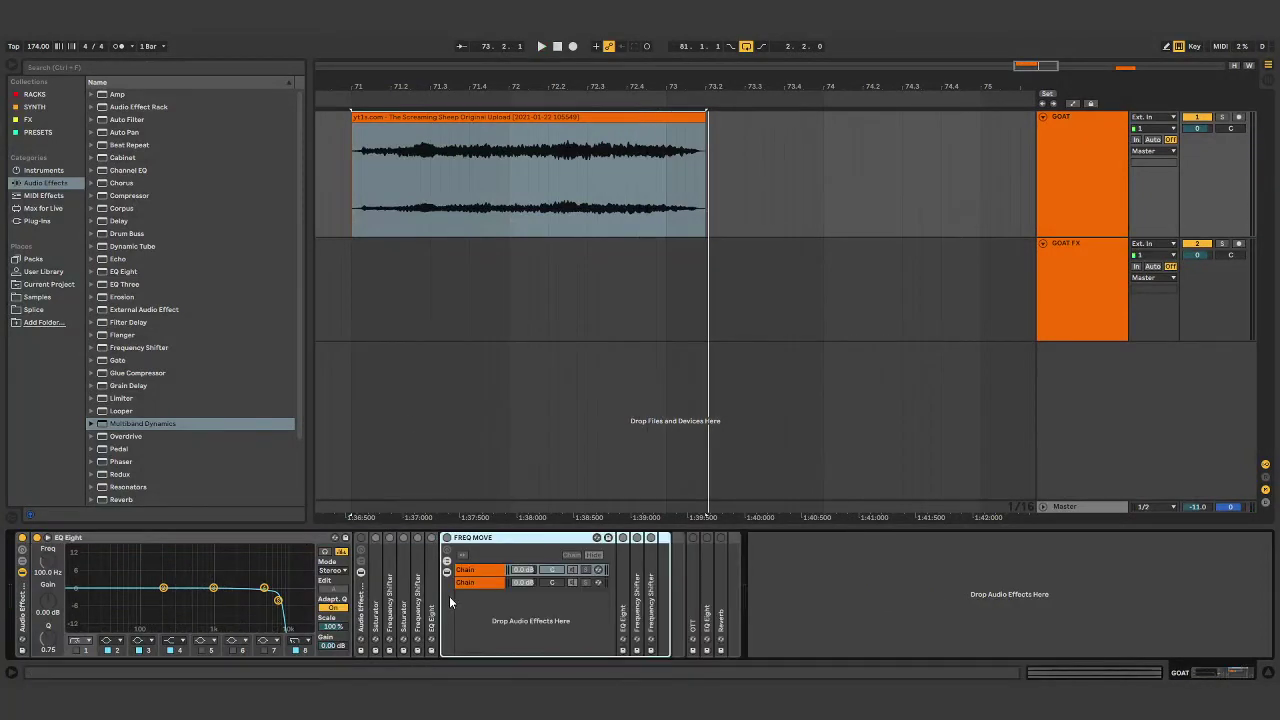
double_click(358, 607)
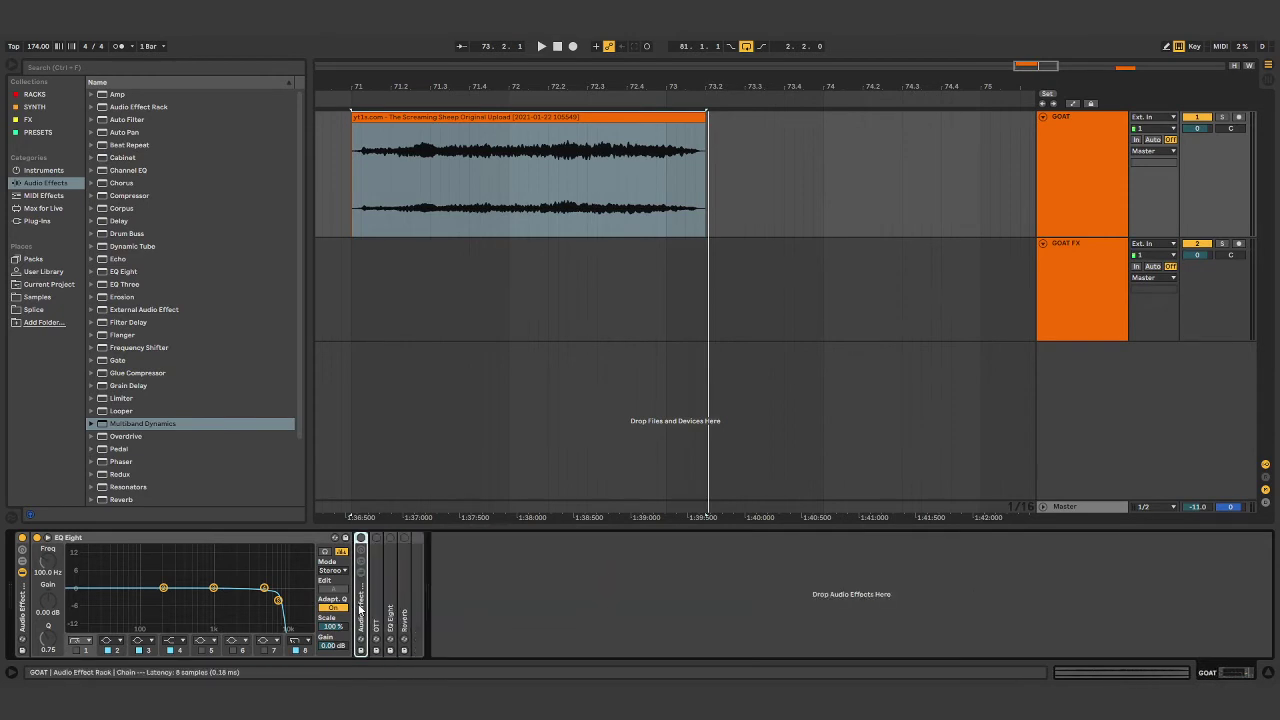
double_click(359, 607)
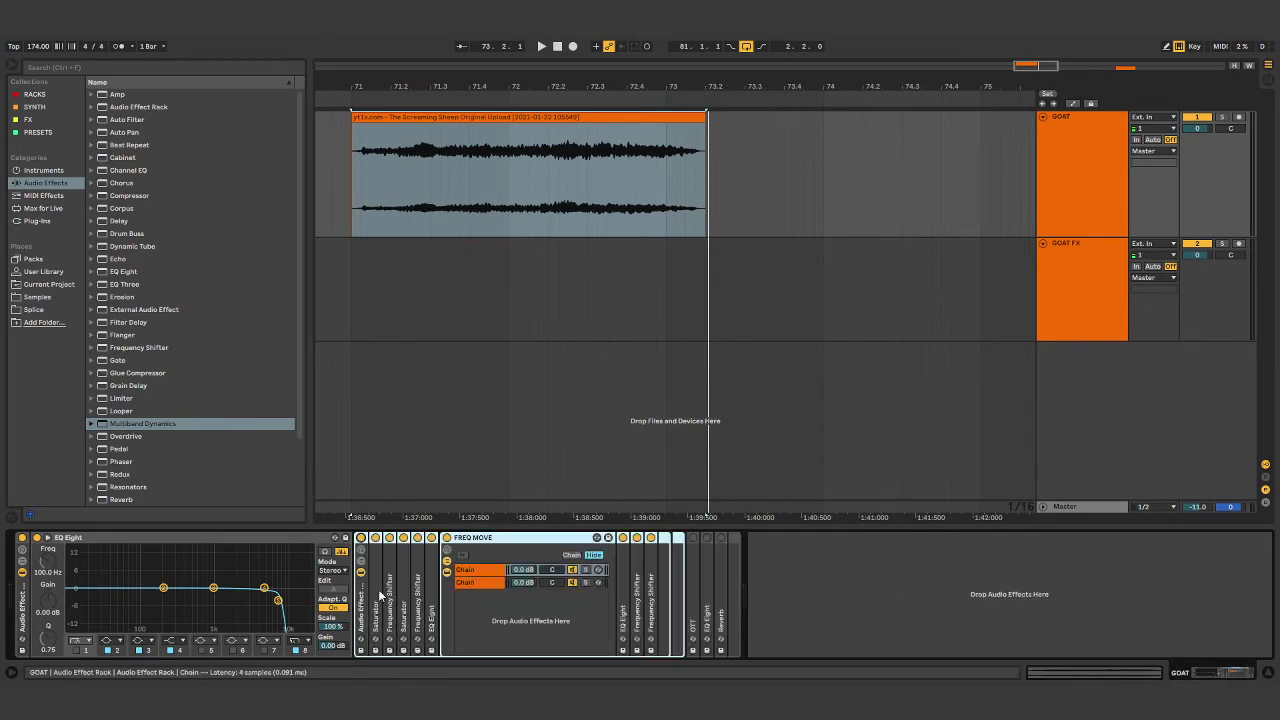
Step: Unfold both Saturators, both Frequency Shifters and the EQ Eight inside the nested rack to examine their settings
left_click(381, 620)
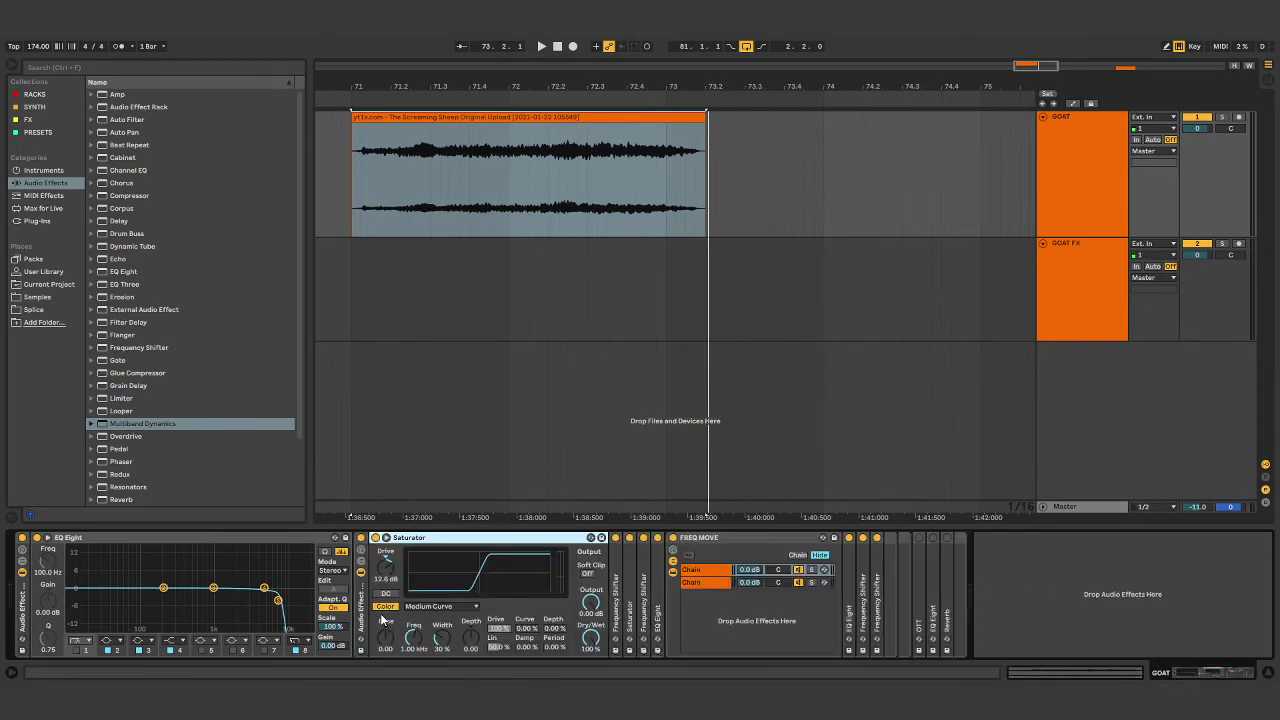
double_click(617, 598)
double_click(751, 602)
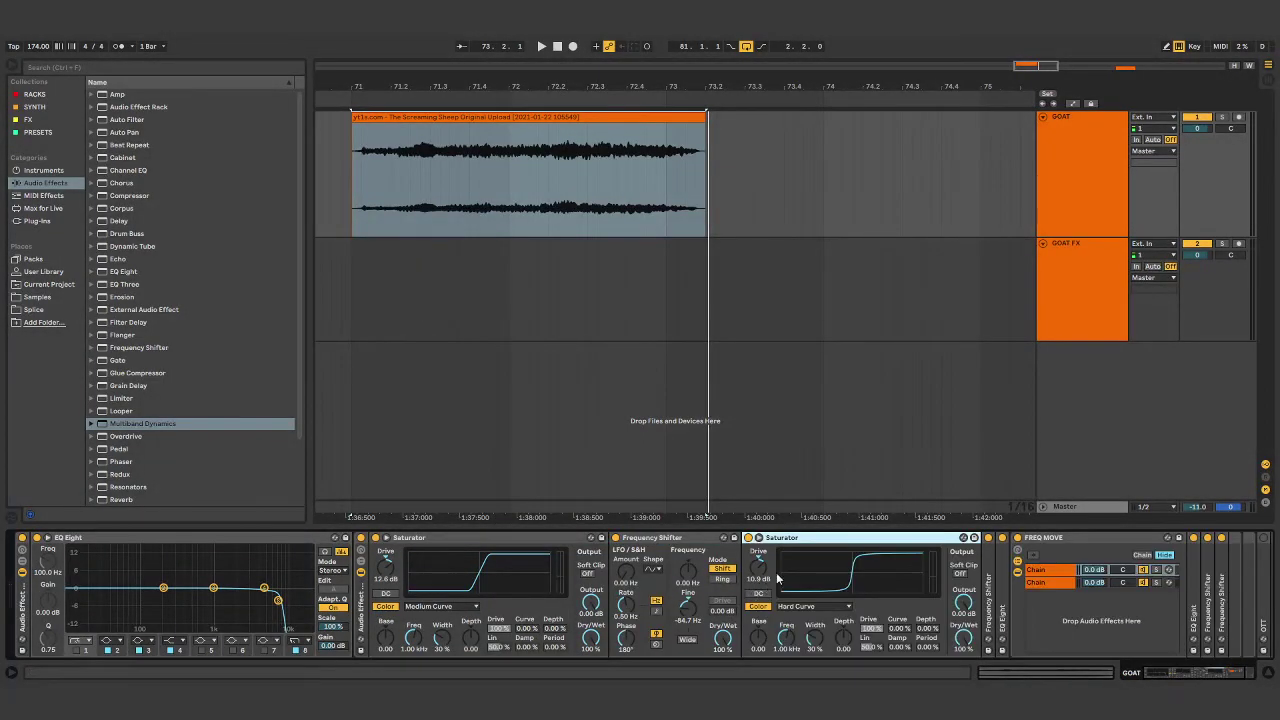
double_click(987, 620)
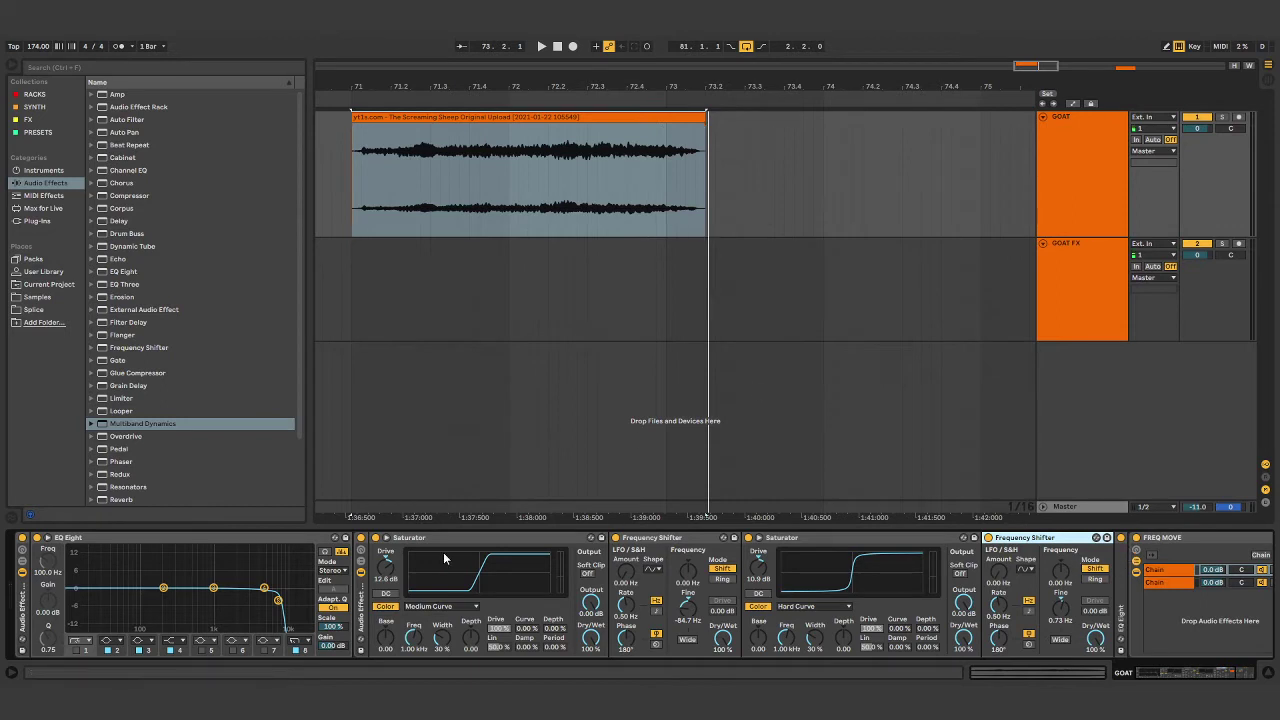
left_click(1135, 544)
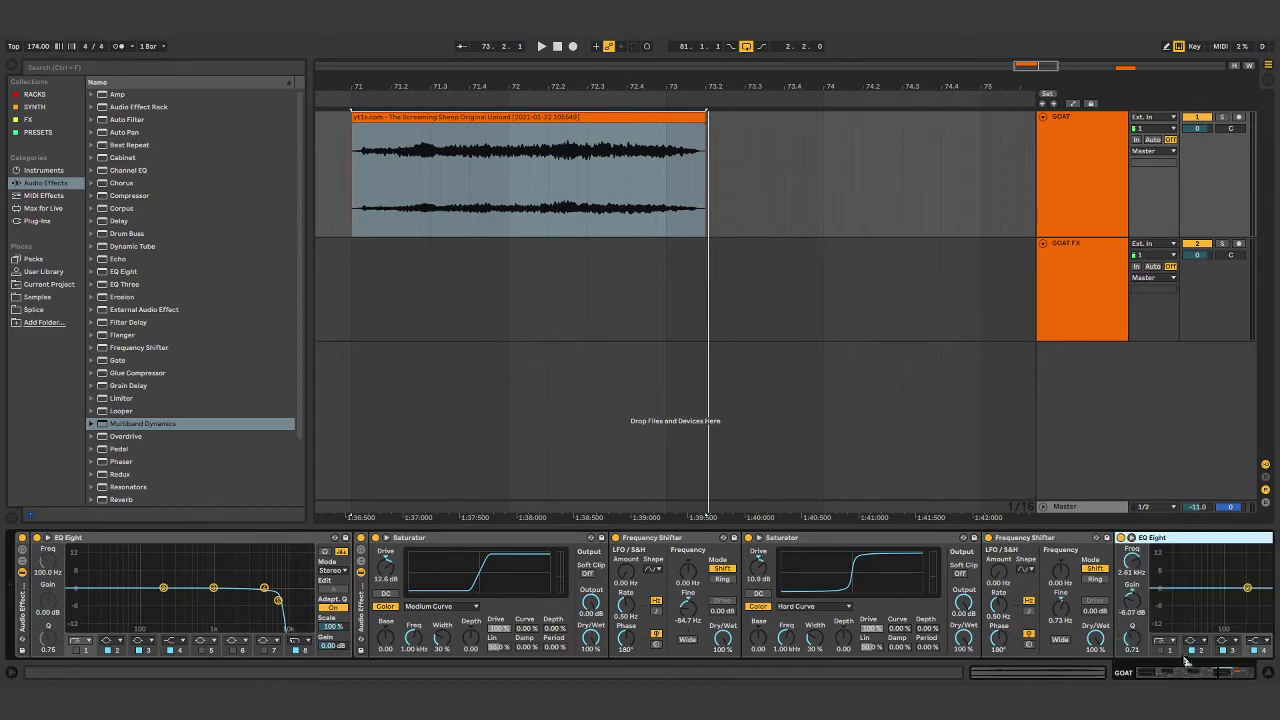
scroll(1186, 661, "right", 5)
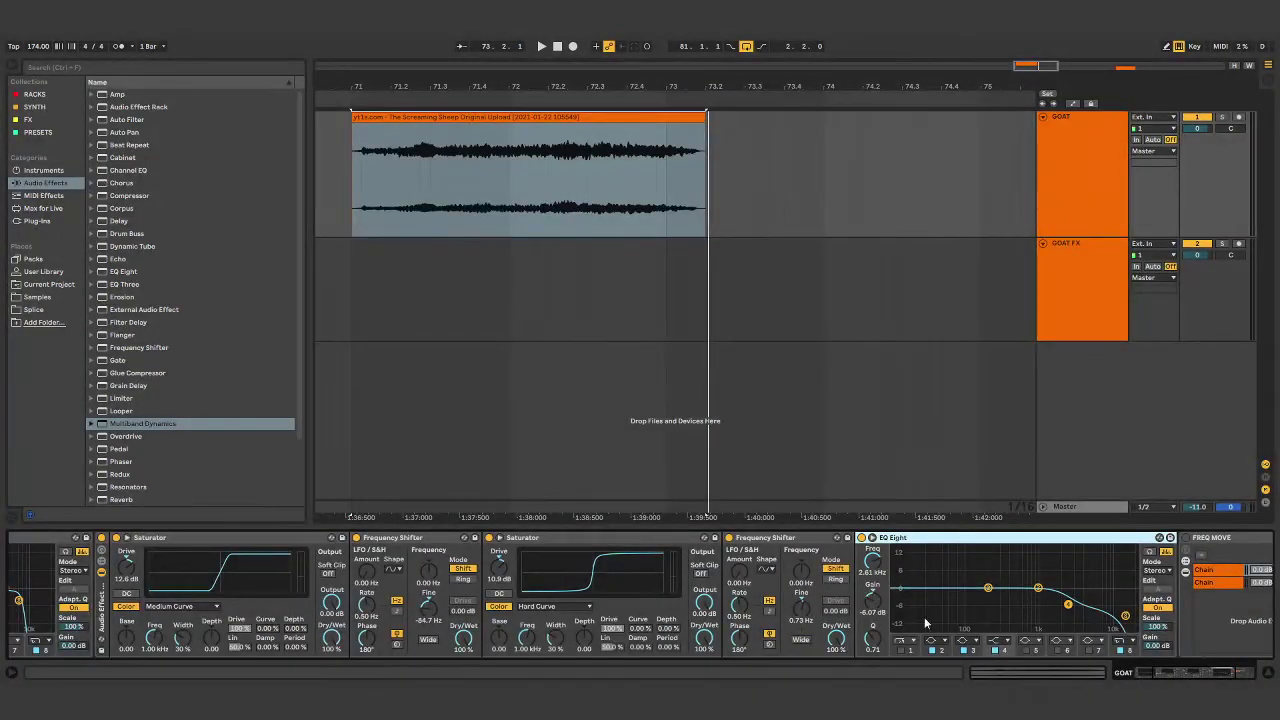
Step: Bypass the FREQ MOVE rack and fold the two Saturators and two Frequency Shifters ahead of the EQ Eight
left_click(656, 132)
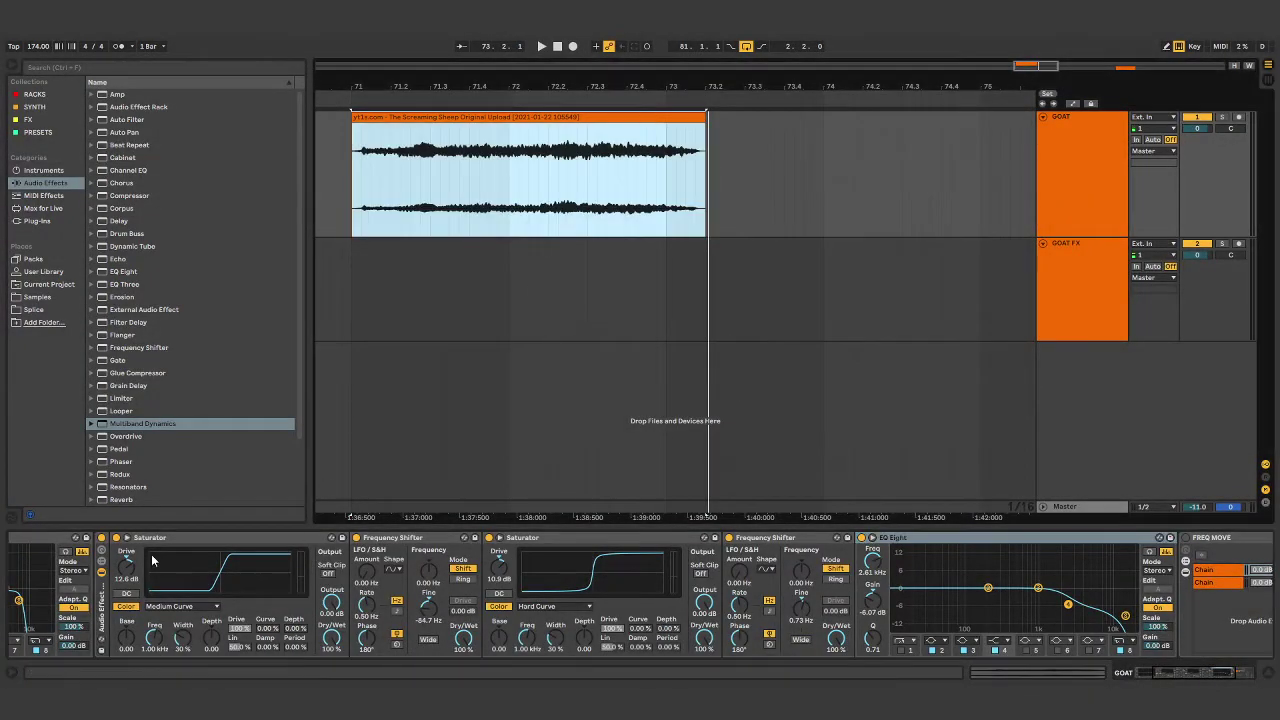
left_click(180, 539)
key("Delete")
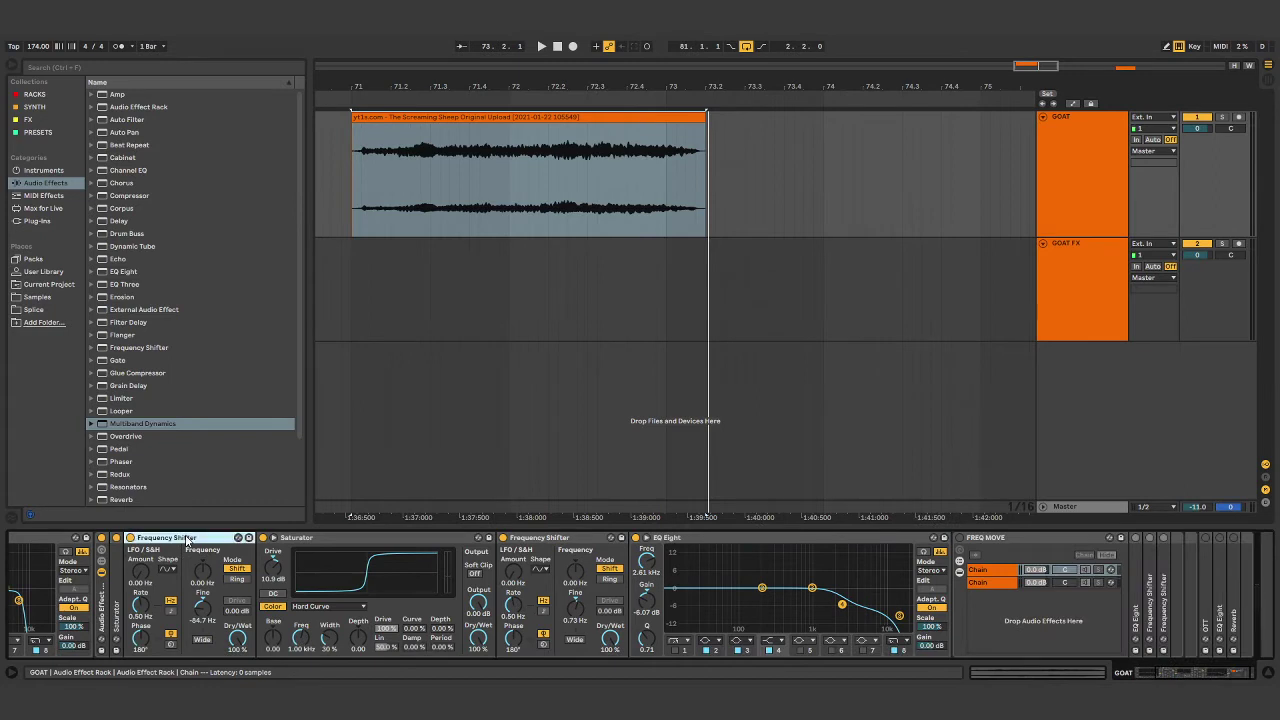
key("Delete")
key("Delete")
key("Delete")
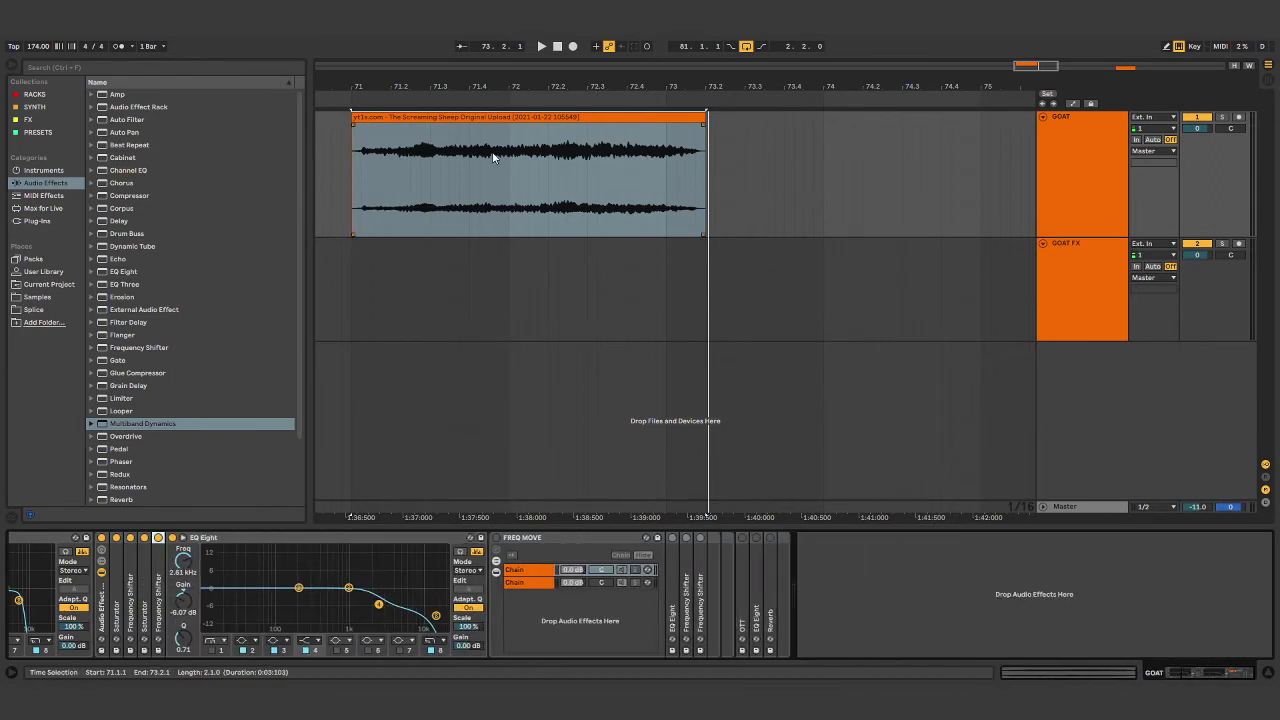
Step: Select the GOAT clip and play it with the FREQ MOVE rack bypassed
left_click(493, 157)
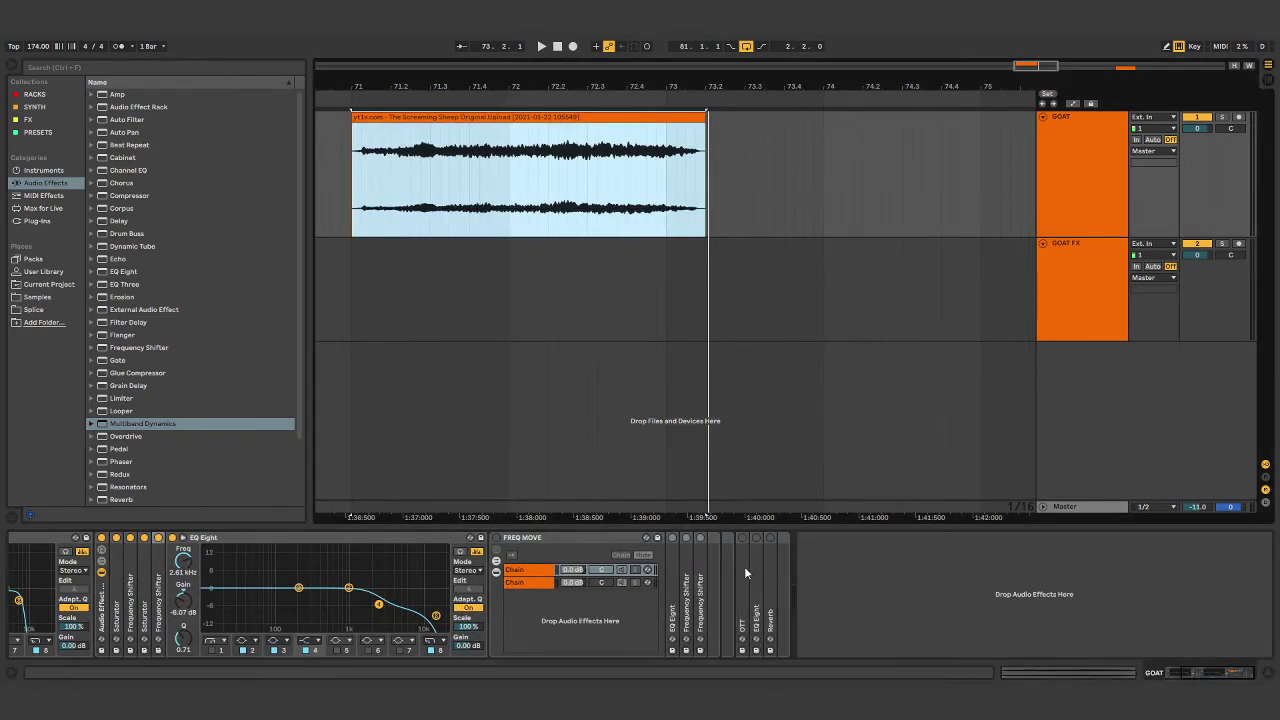
key("space")
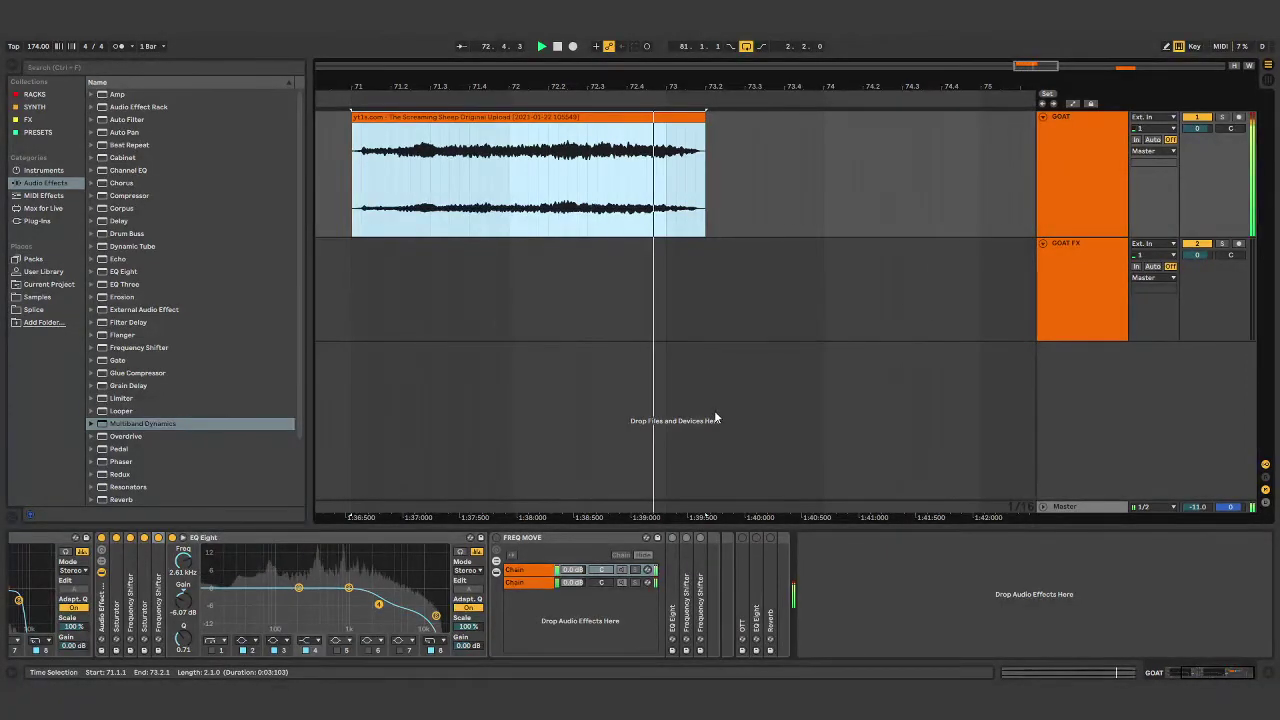
key("space")
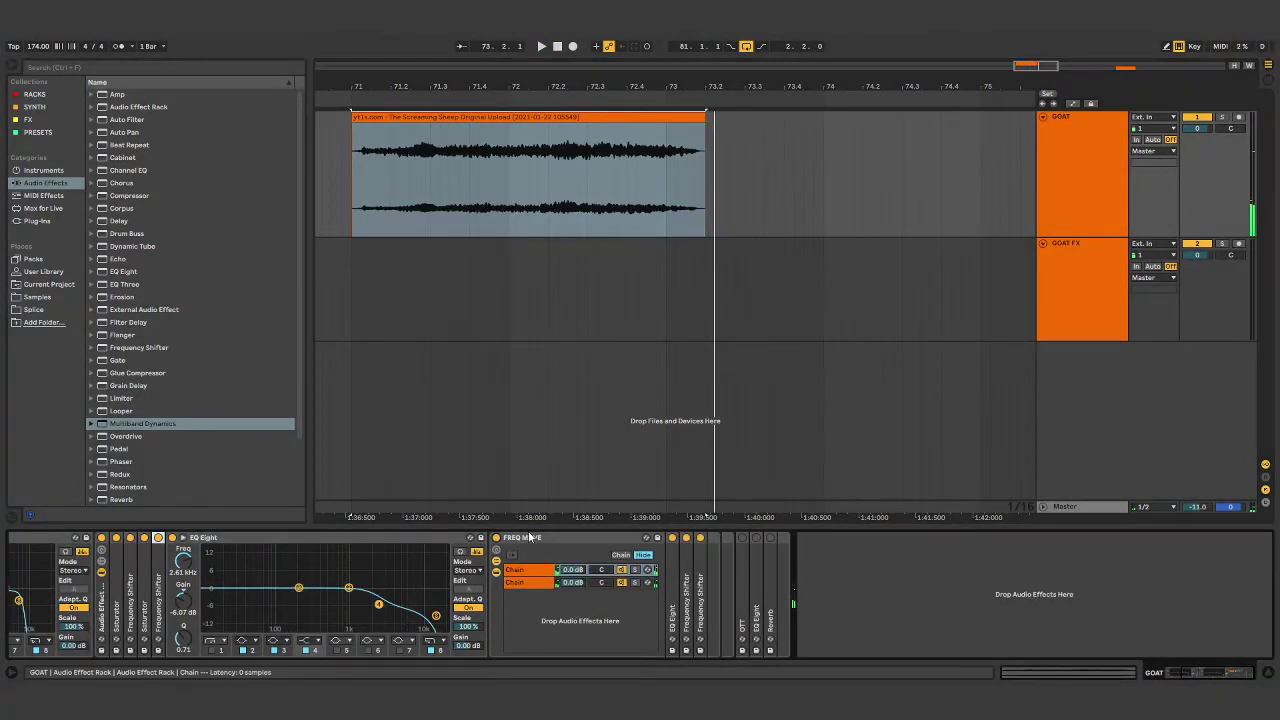
Step: Unfold the EQ Eight and both Frequency Shifters in the first chain of the FREQ MOVE rack to examine their settings
left_click(537, 538)
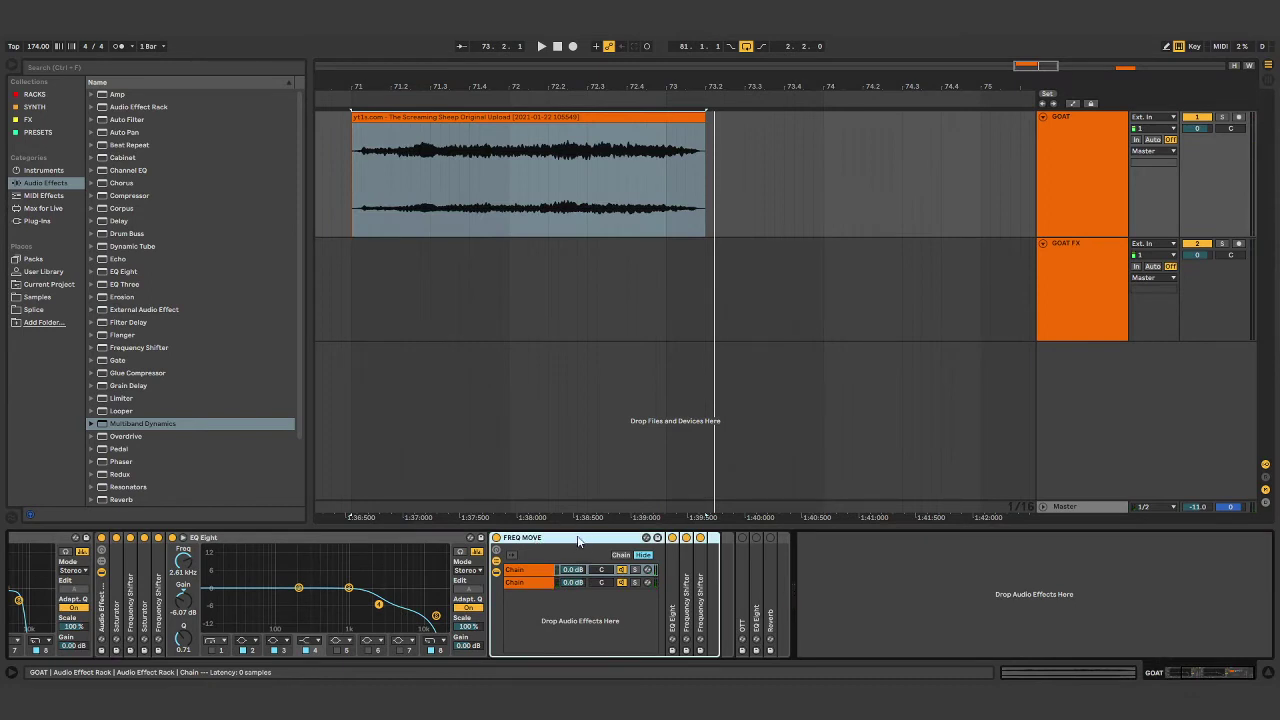
left_click(515, 572)
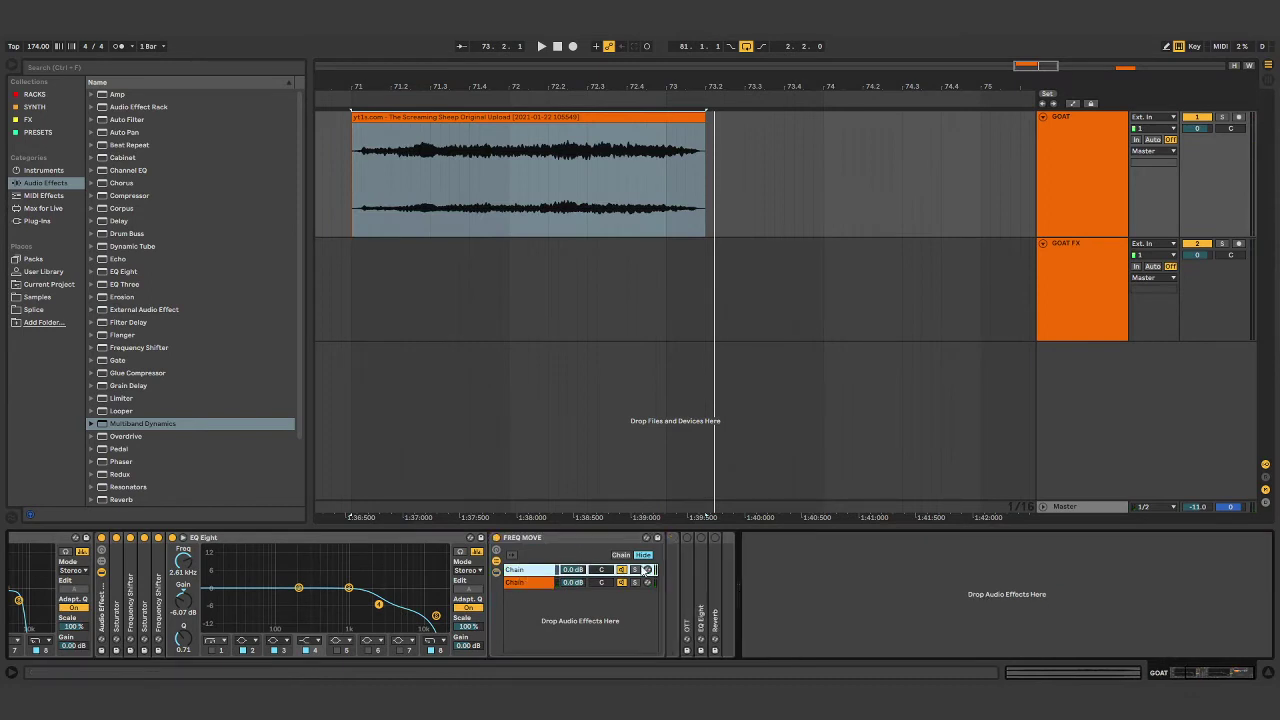
left_click(542, 572)
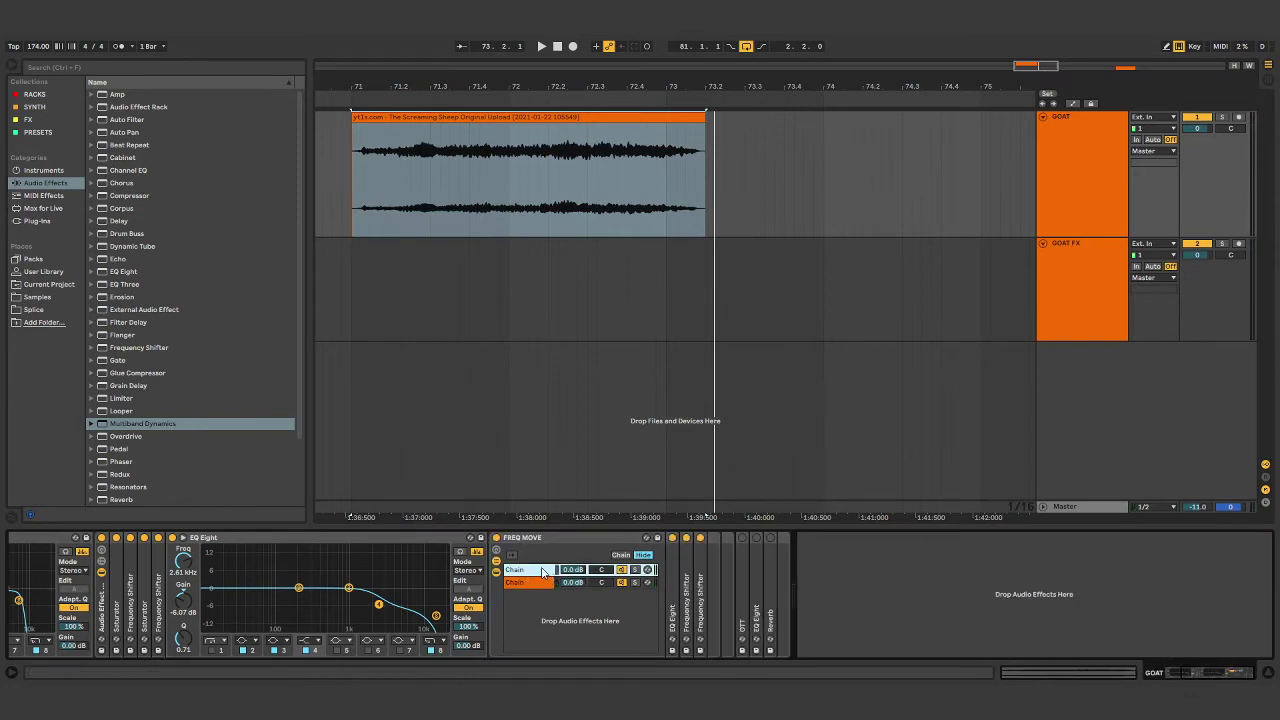
double_click(673, 584)
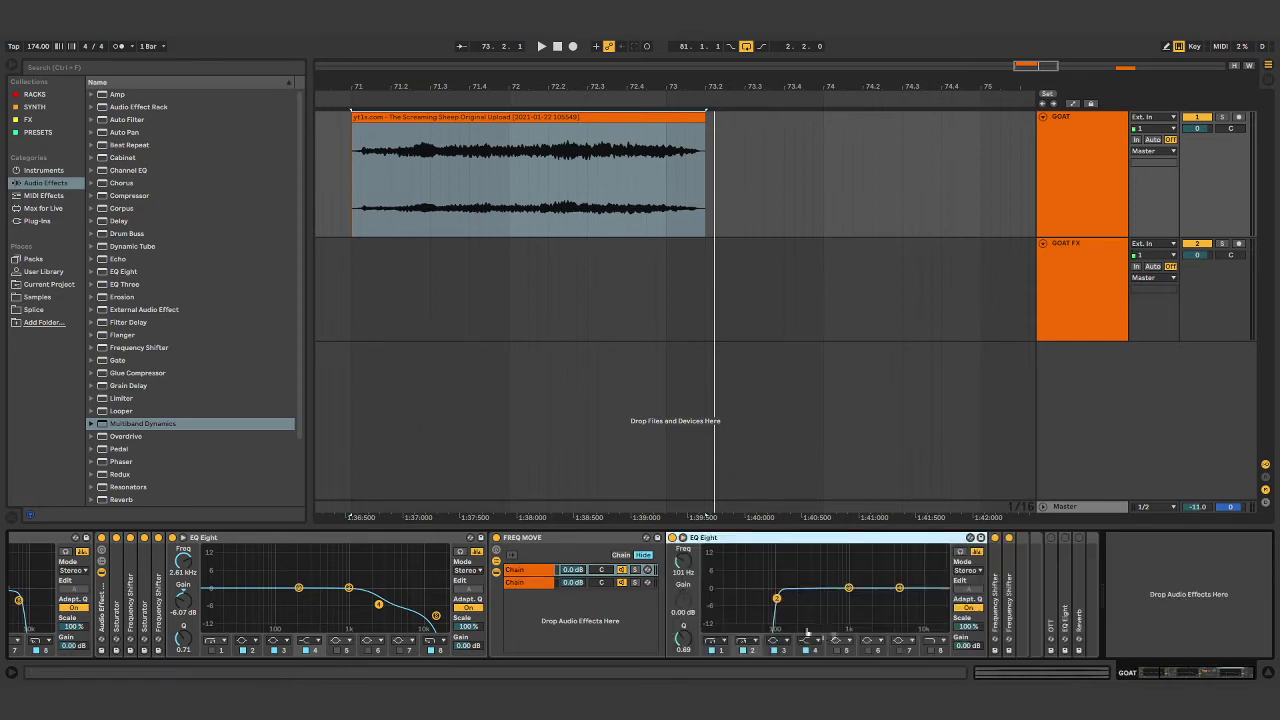
double_click(995, 600)
double_click(1132, 600)
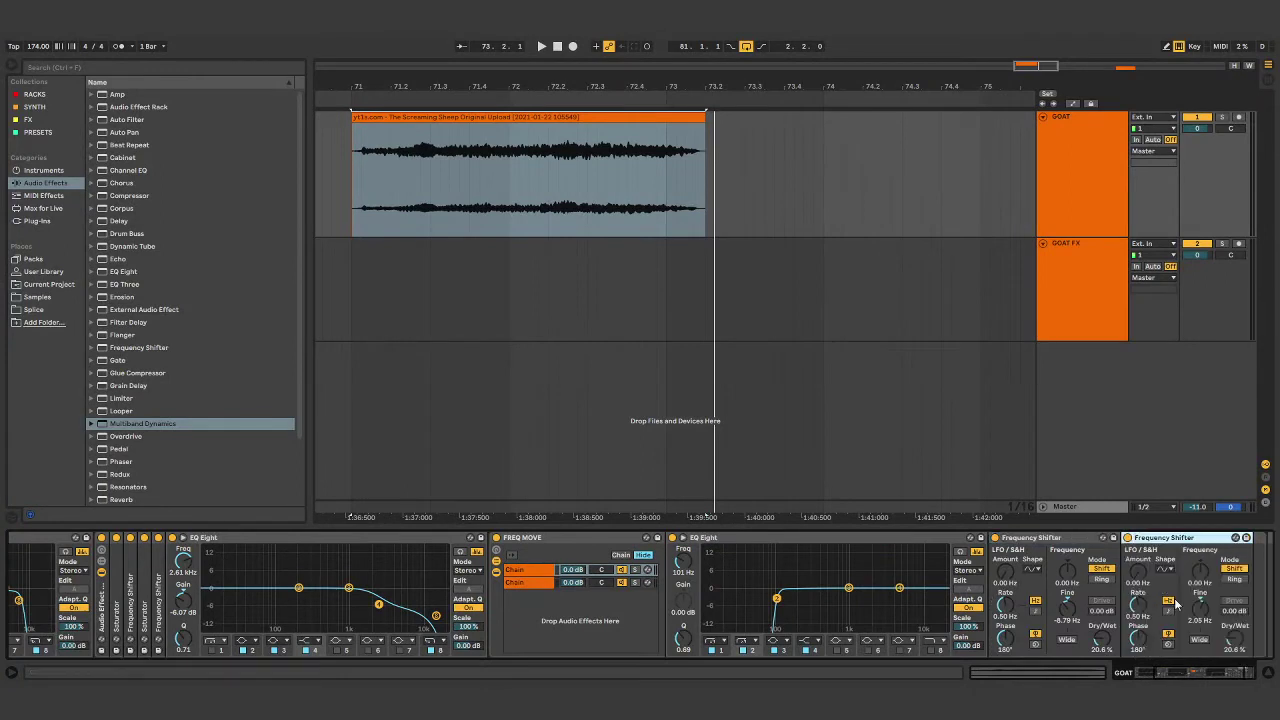
Step: Set the Dry/Wet of the first Frequency Shifter in the FREQ MOVE rack to 20%
left_click_drag(1206, 675, 1225, 678)
left_click(899, 636)
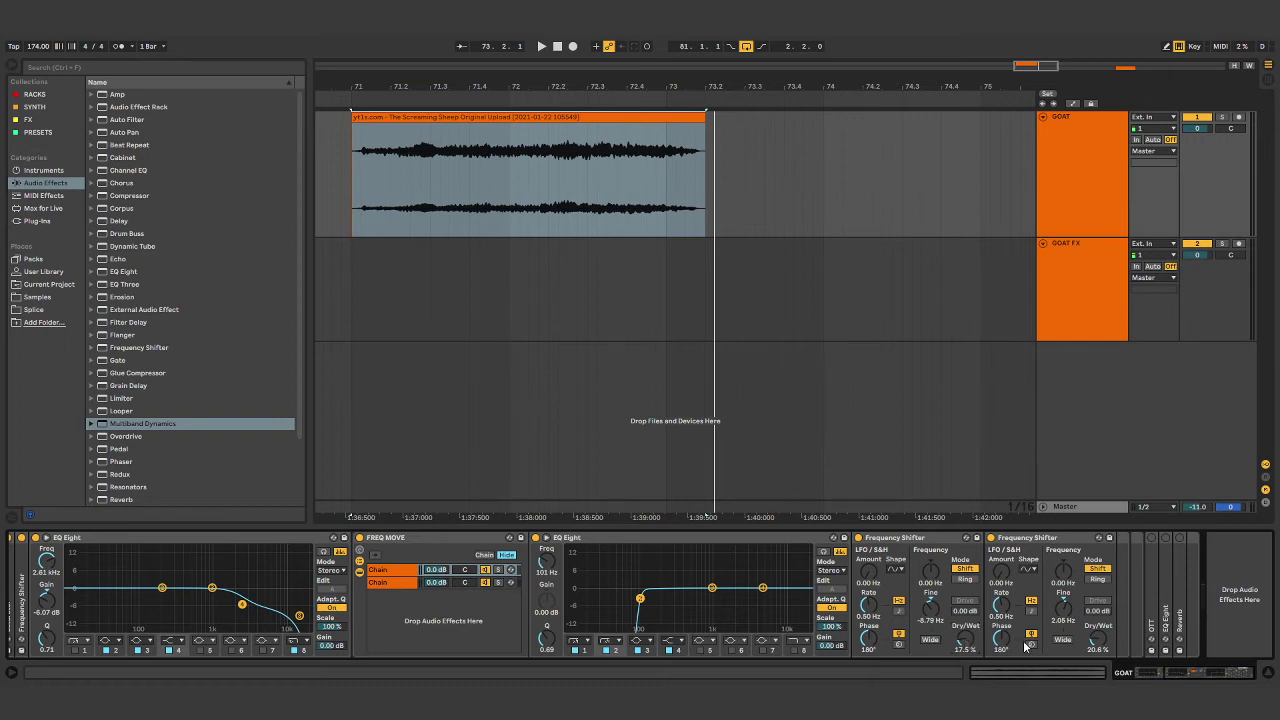
type("20")
key("Return")
Step: Select the GOAT clip and play it with the FREQ MOVE rack active
scroll(806, 575, "left", 3)
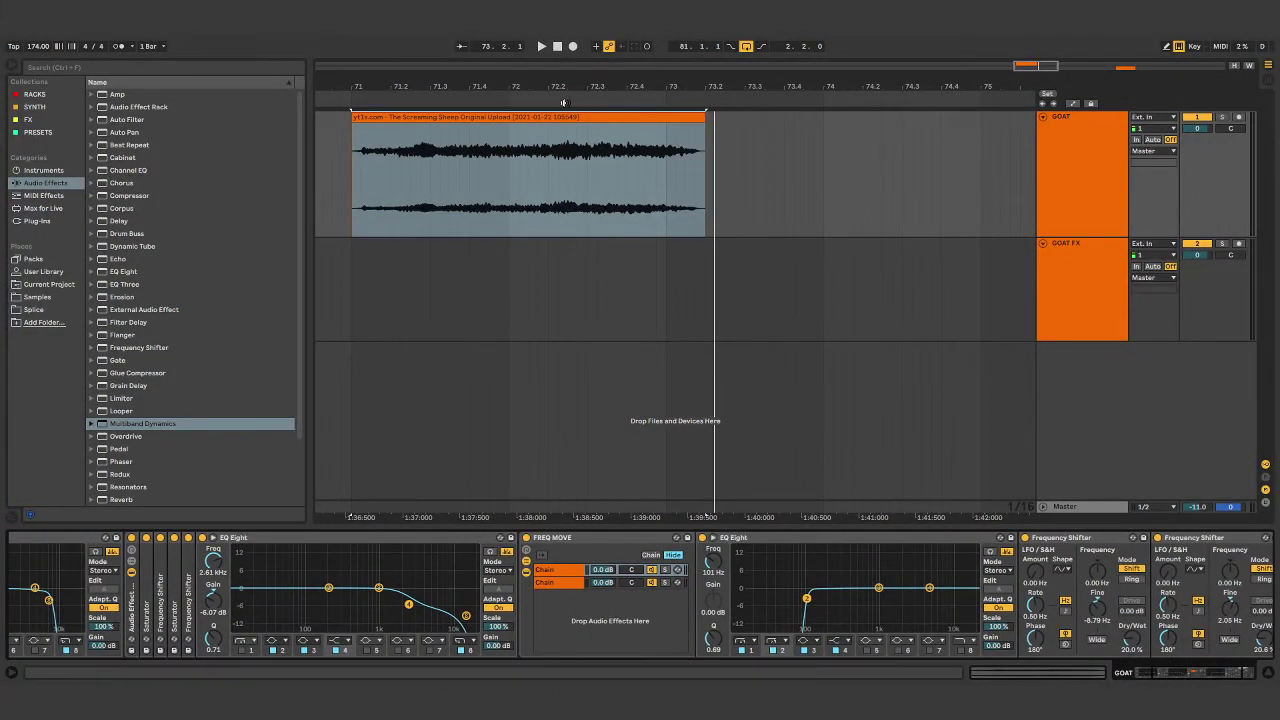
left_click(562, 117)
key("space")
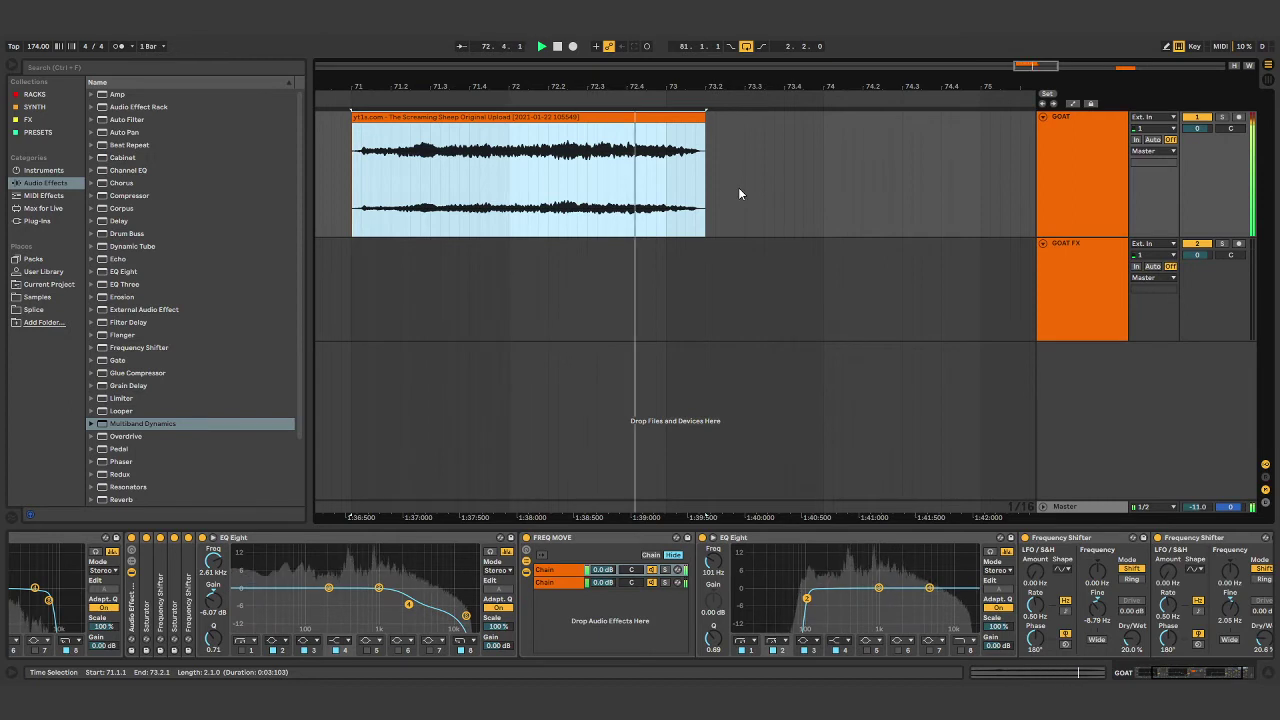
key("space")
Step: Fold the FREQ MOVE rack and its preceding EQ Eight, then activate and unfold the OTT device
left_click(338, 545)
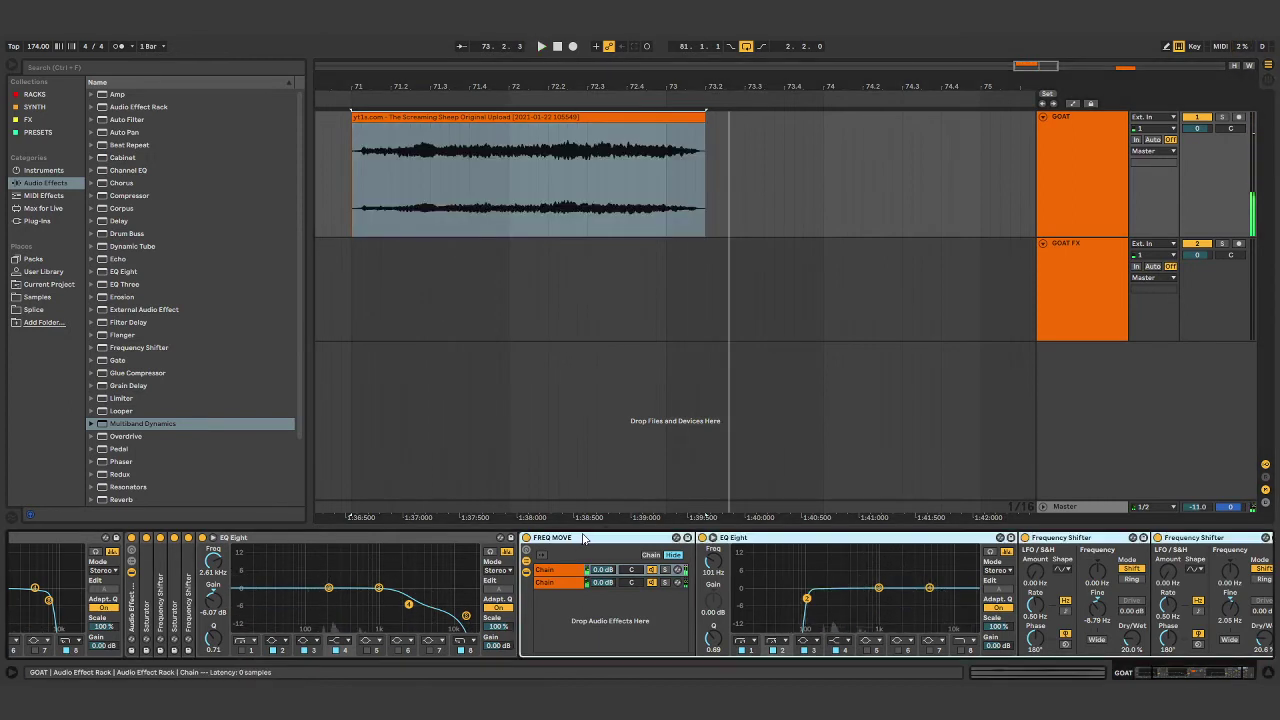
double_click(338, 539)
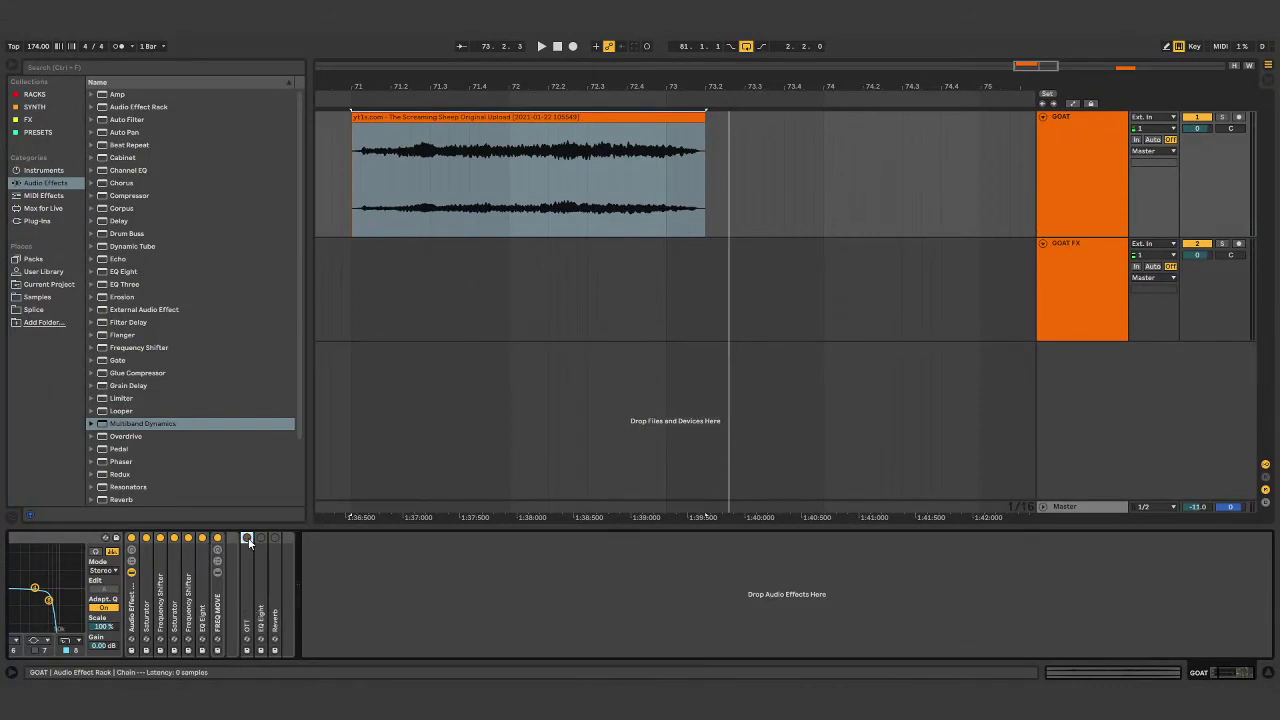
double_click(248, 577)
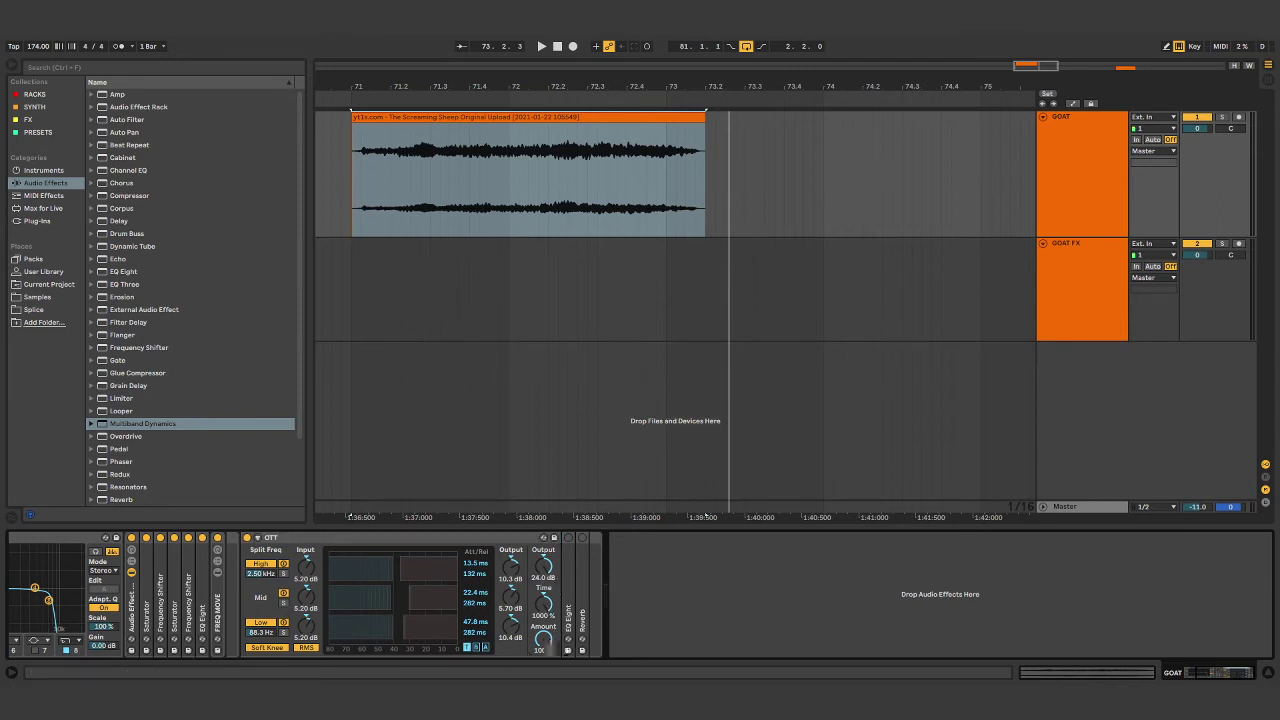
Step: Select the GOAT clip and play it to audition the OTT compression
left_click(610, 138)
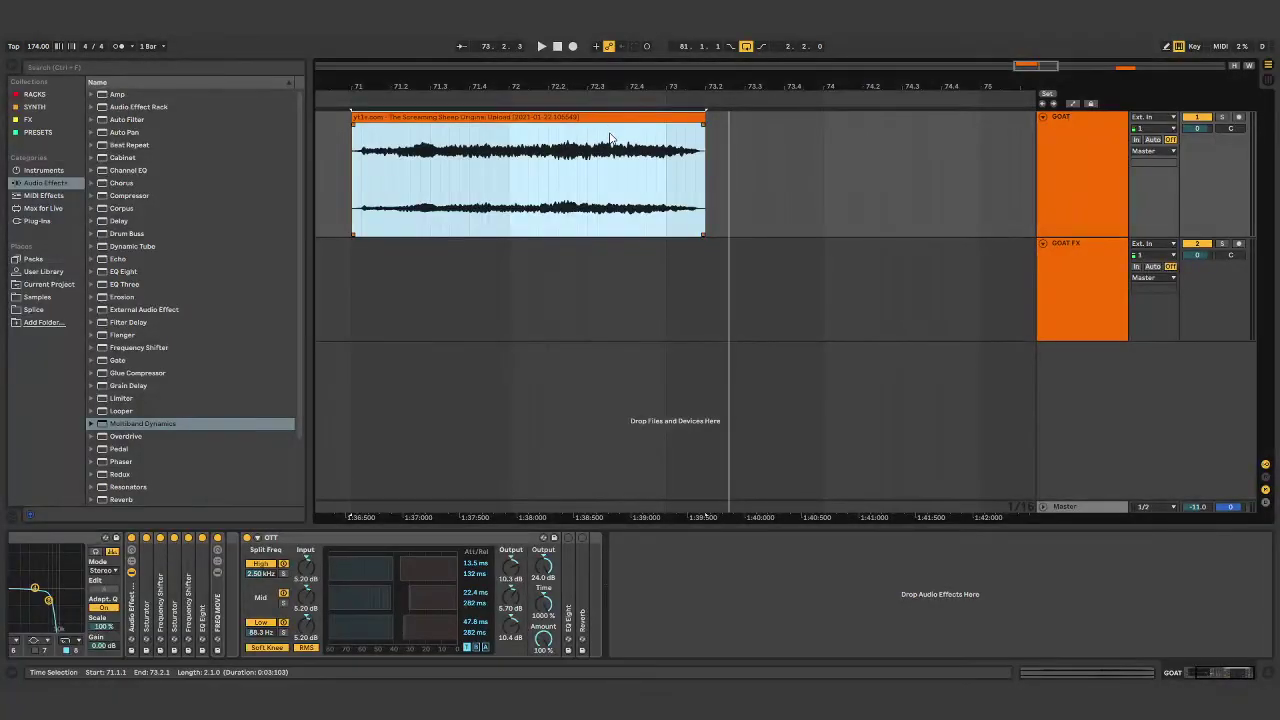
key("space")
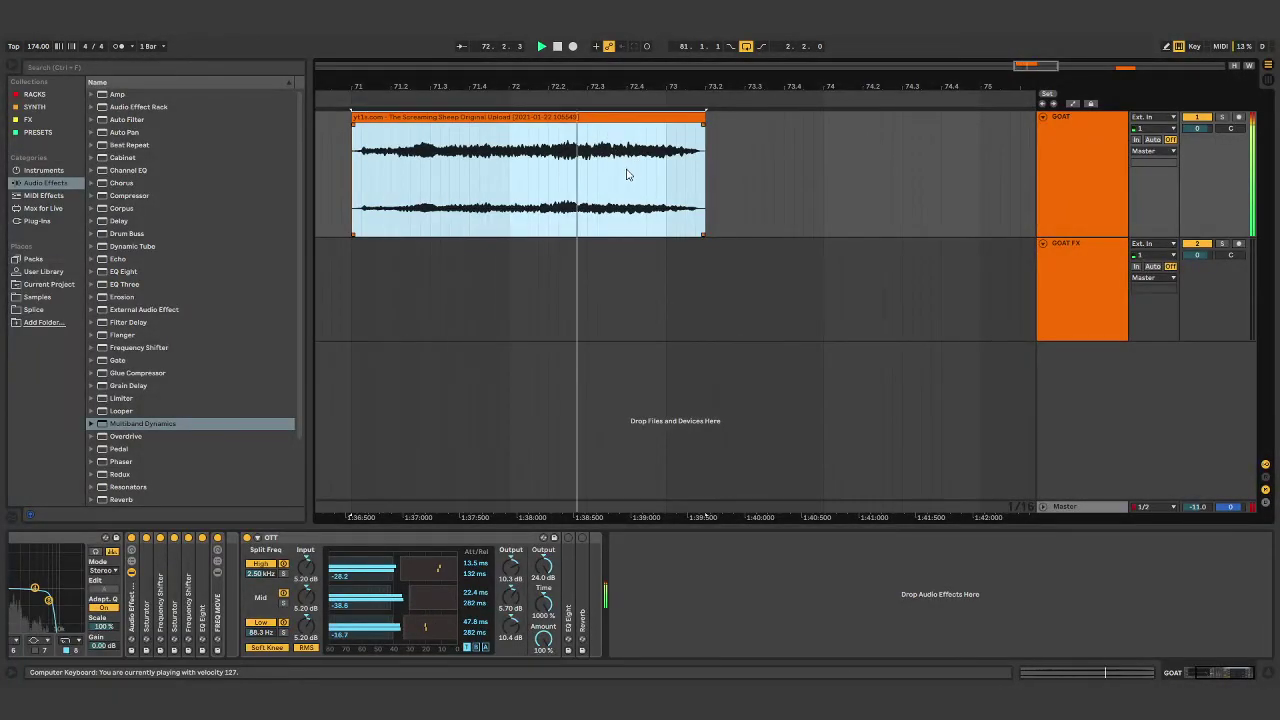
key("space")
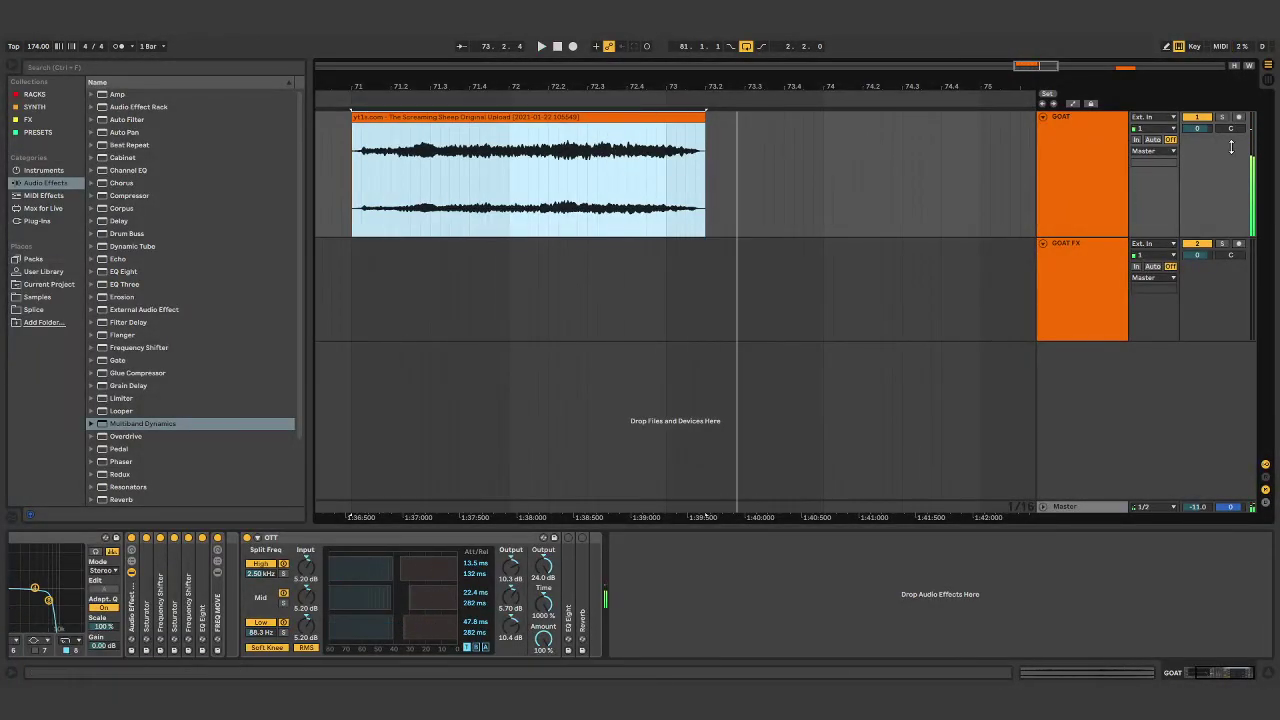
Step: Unfold and activate the EQ Eight that follows OTT to show its curve
double_click(567, 612)
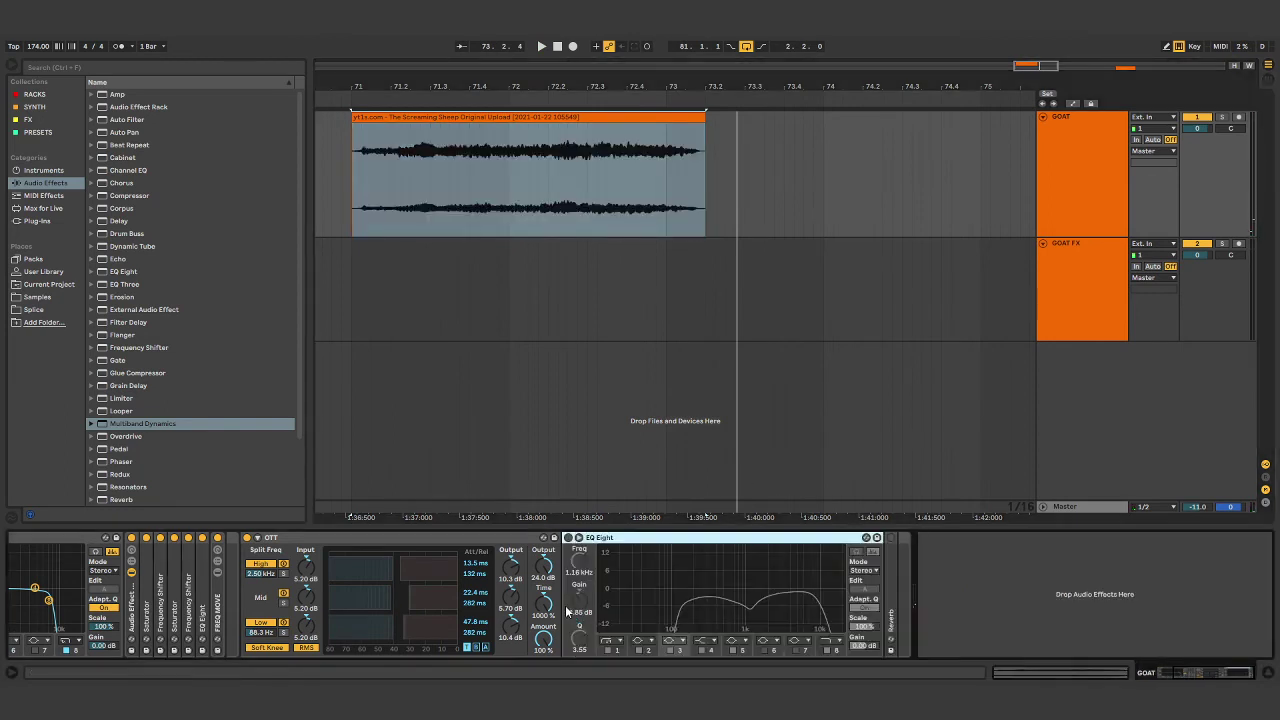
left_click(568, 538)
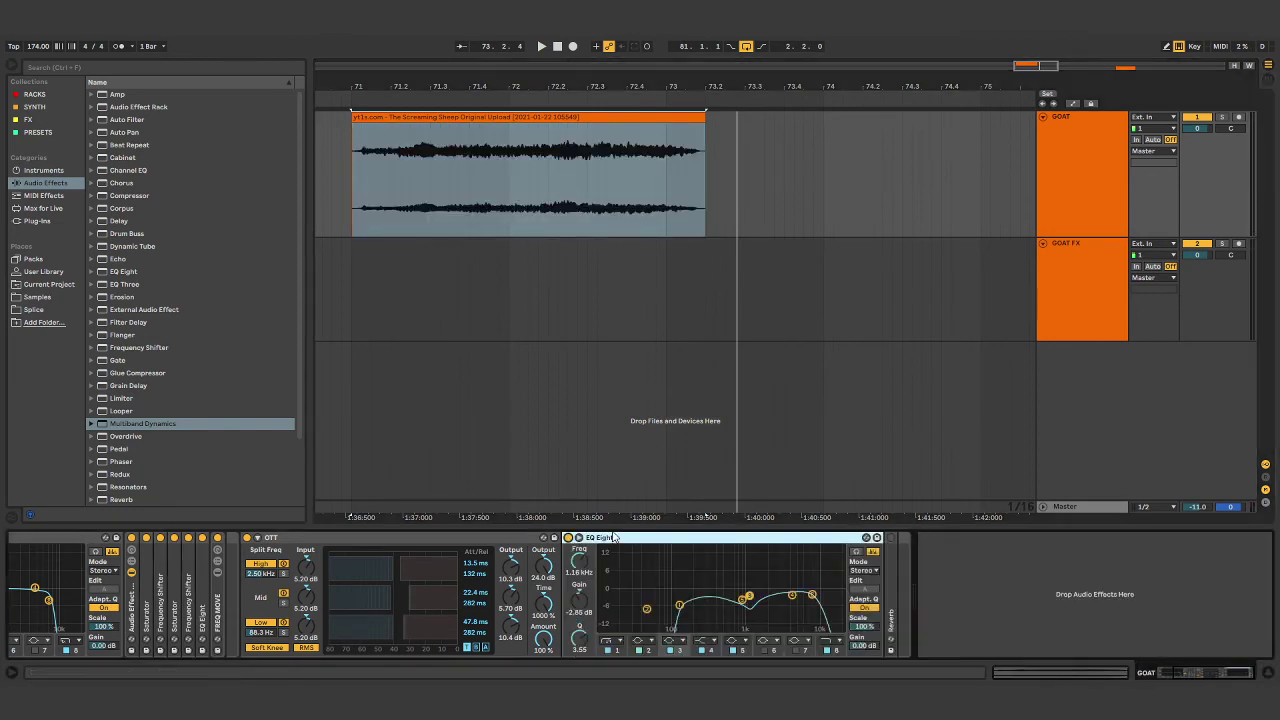
left_click(549, 130)
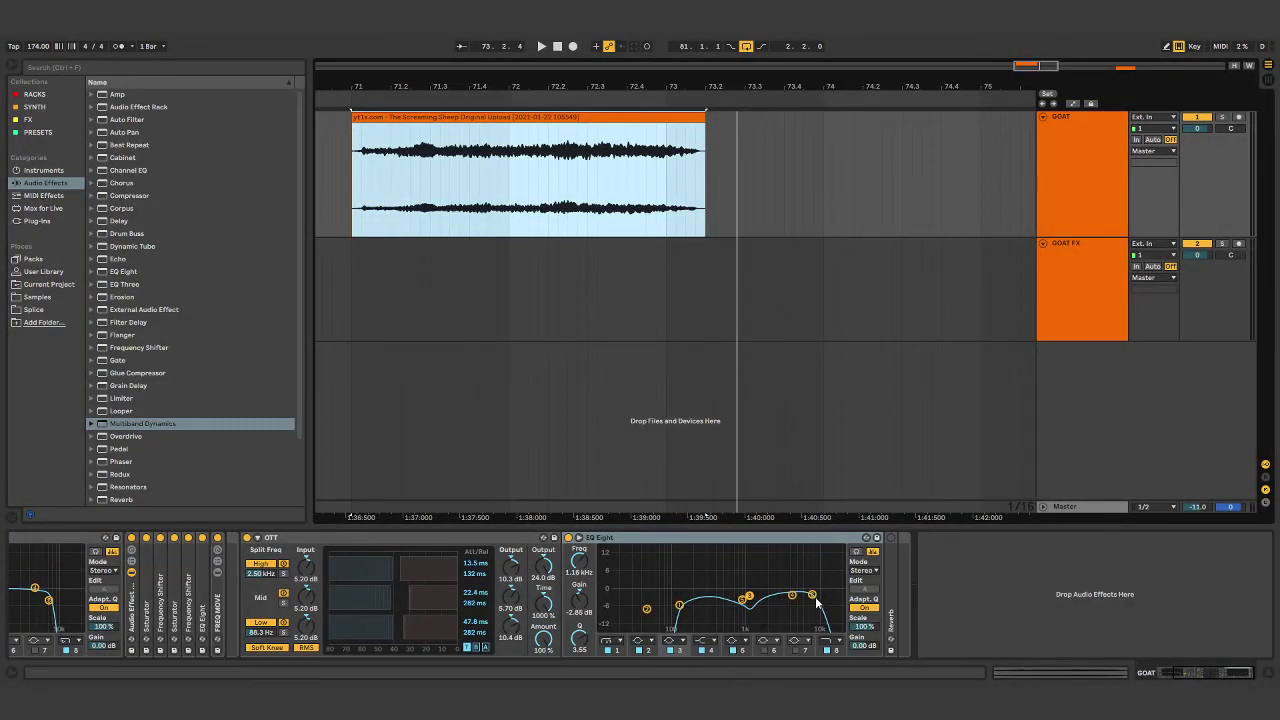
left_click(685, 608)
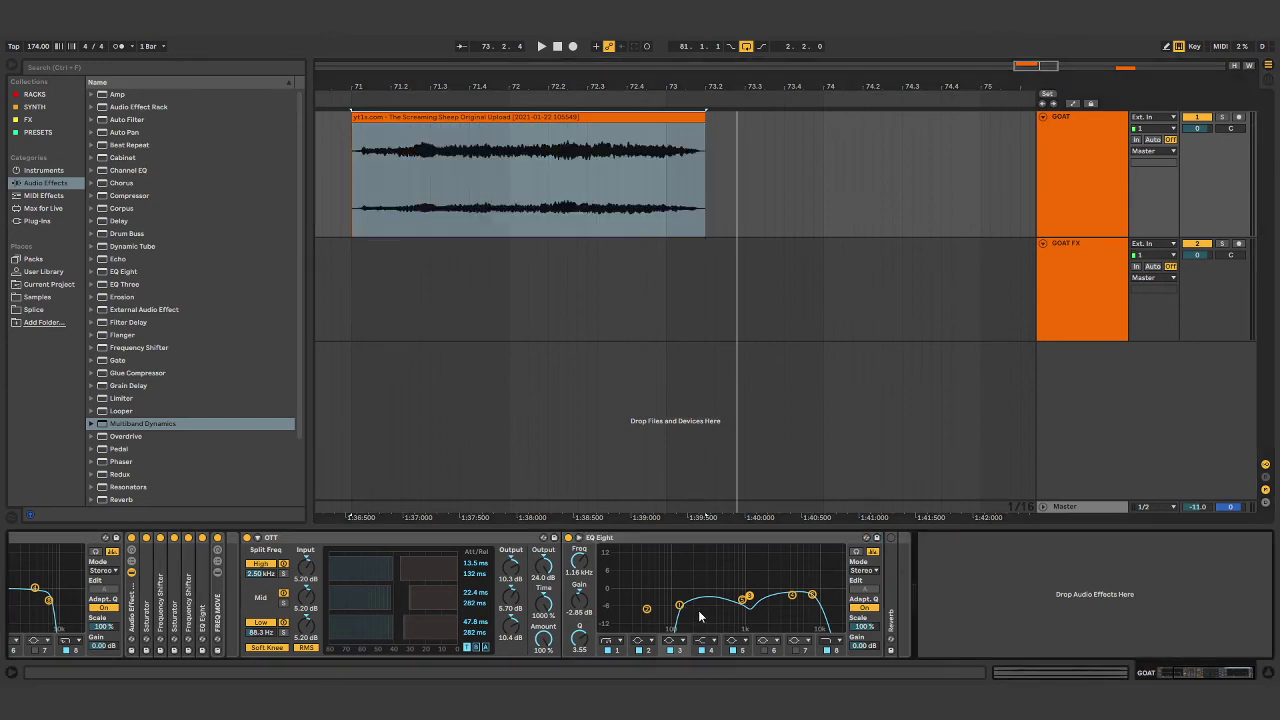
Step: Compare the devices in the two chains of the FREQ MOVE rack and fold the rack again
left_click(1188, 672)
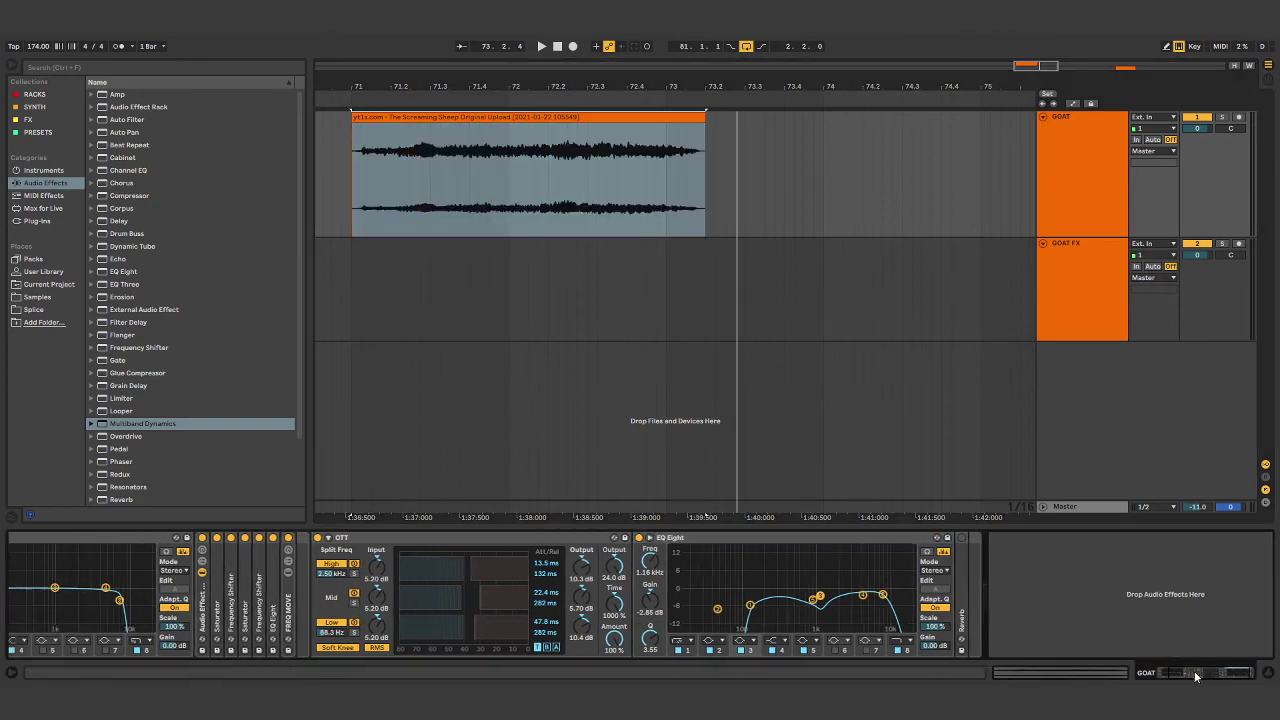
left_click(450, 620)
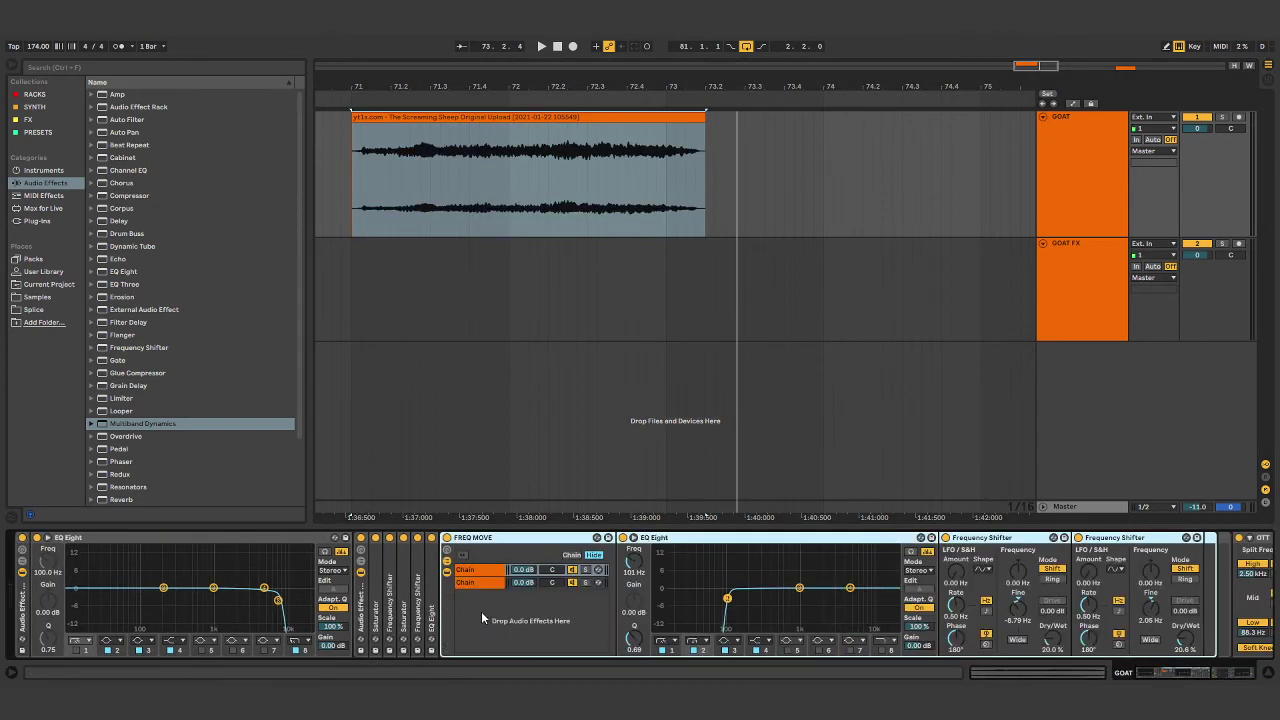
left_click(483, 585)
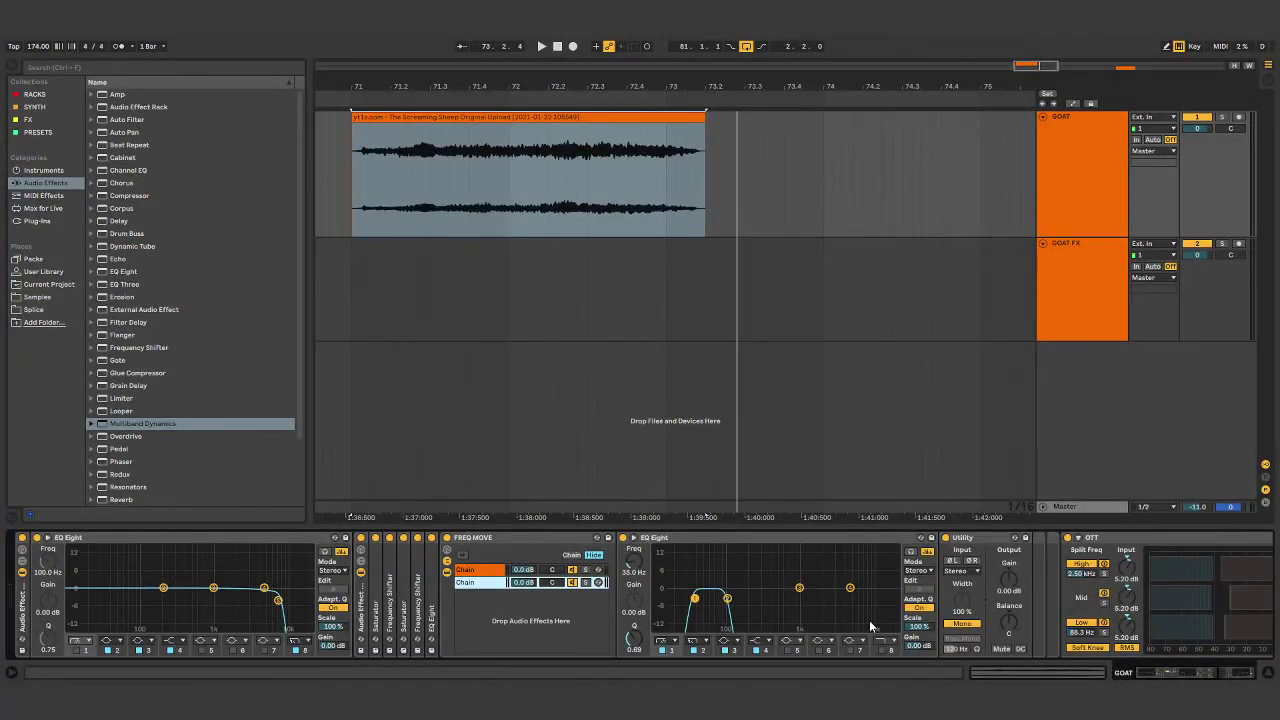
left_click(490, 578)
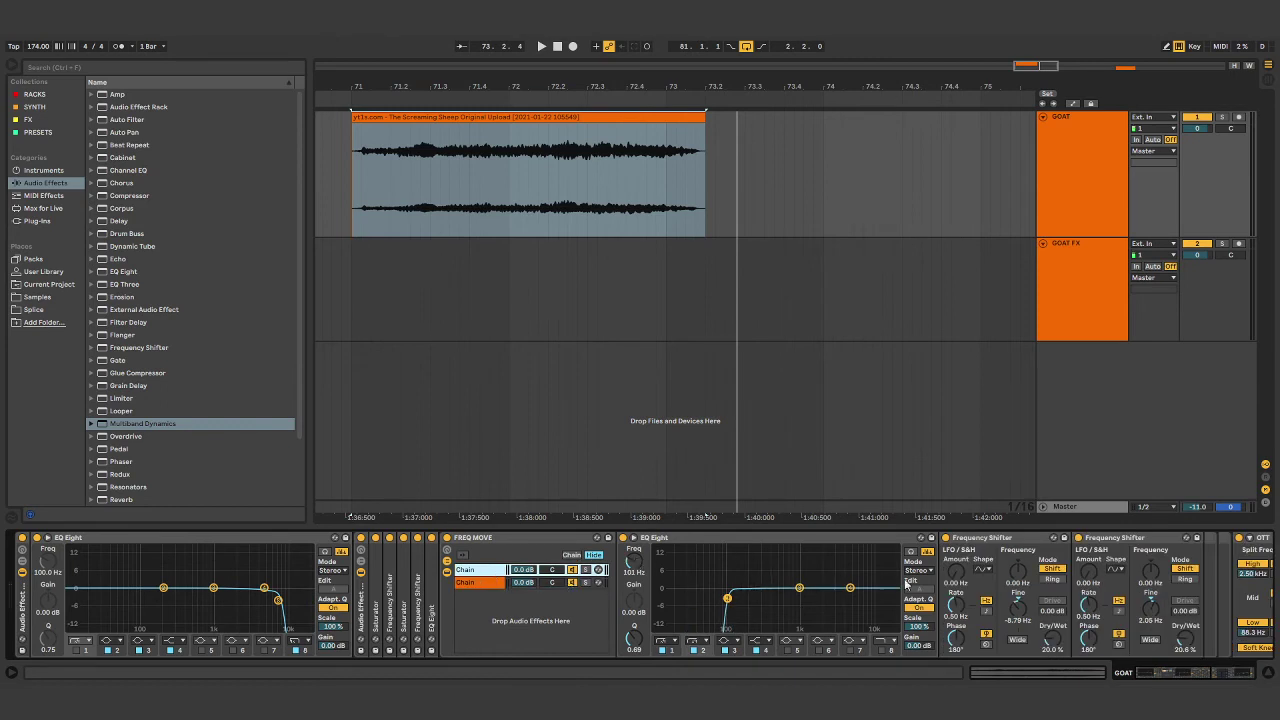
left_click(490, 569)
double_click(500, 539)
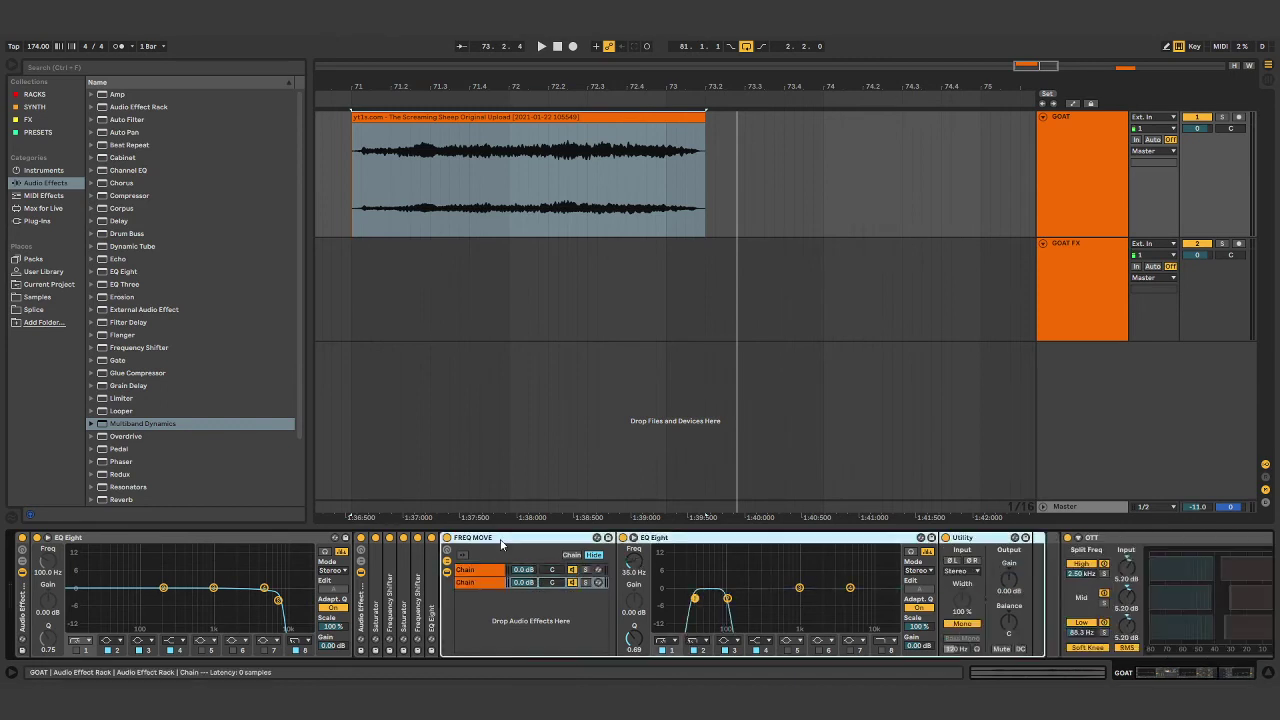
Step: Fold the EQ Eight after OTT, then unfold and activate the Reverb at the end of the chain
left_click(563, 547)
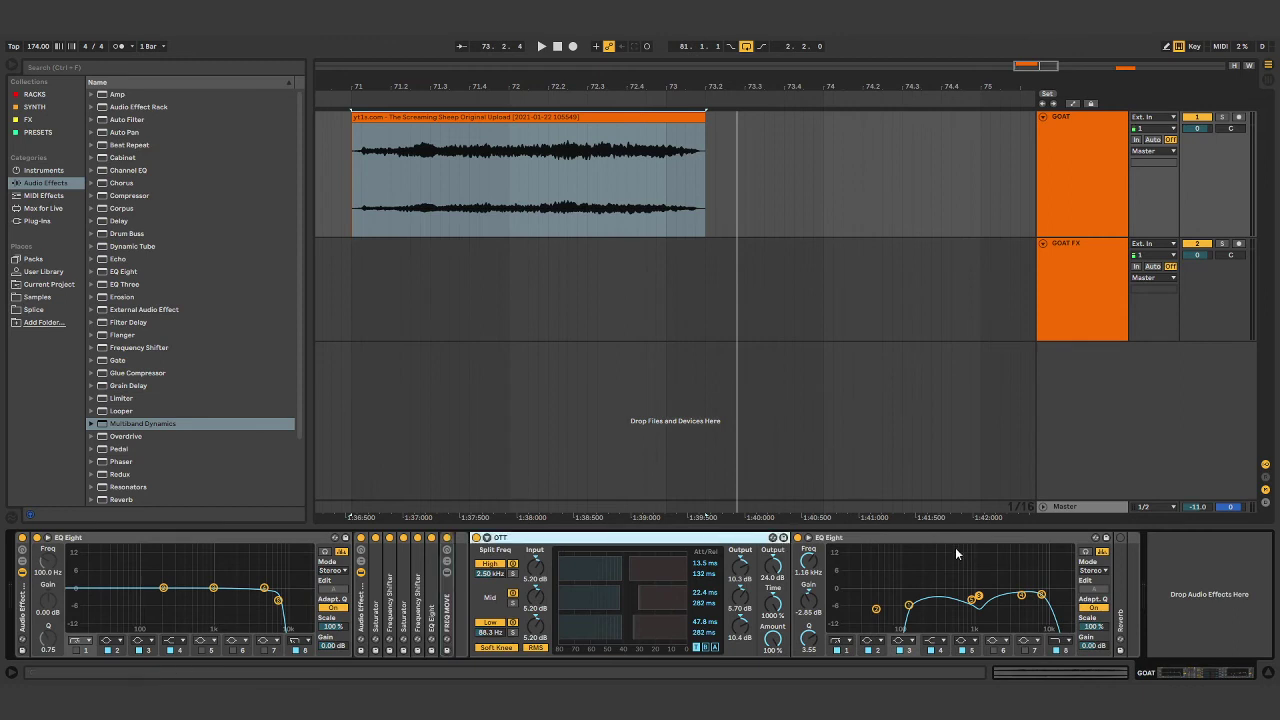
left_click(883, 537)
double_click(883, 537)
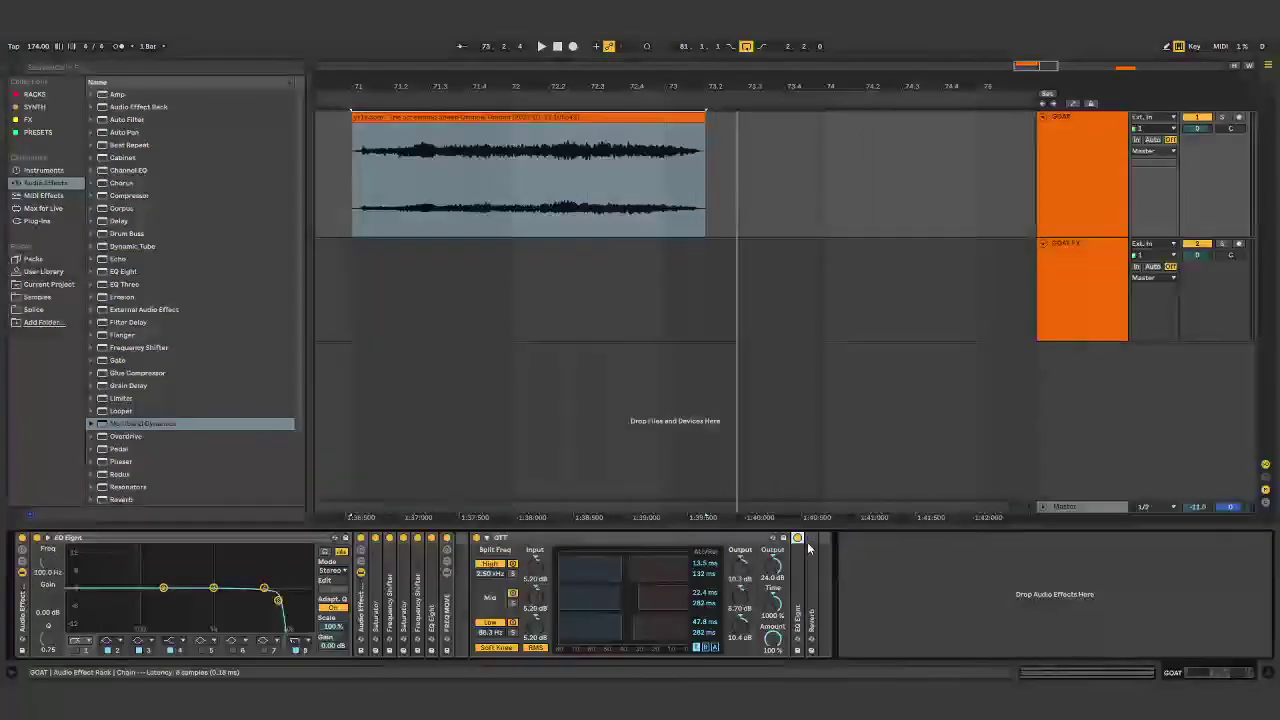
double_click(813, 584)
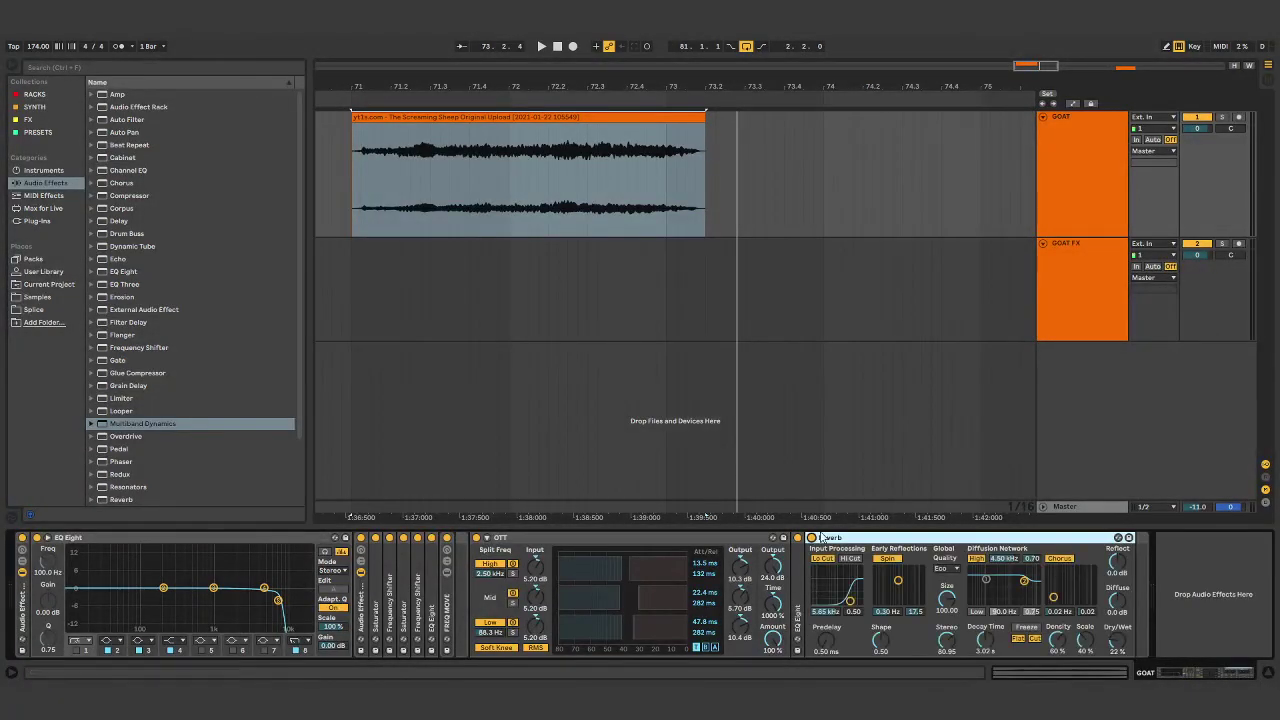
Step: Select the GOAT clip and play it through the full chain with the Reverb active
left_click(650, 118)
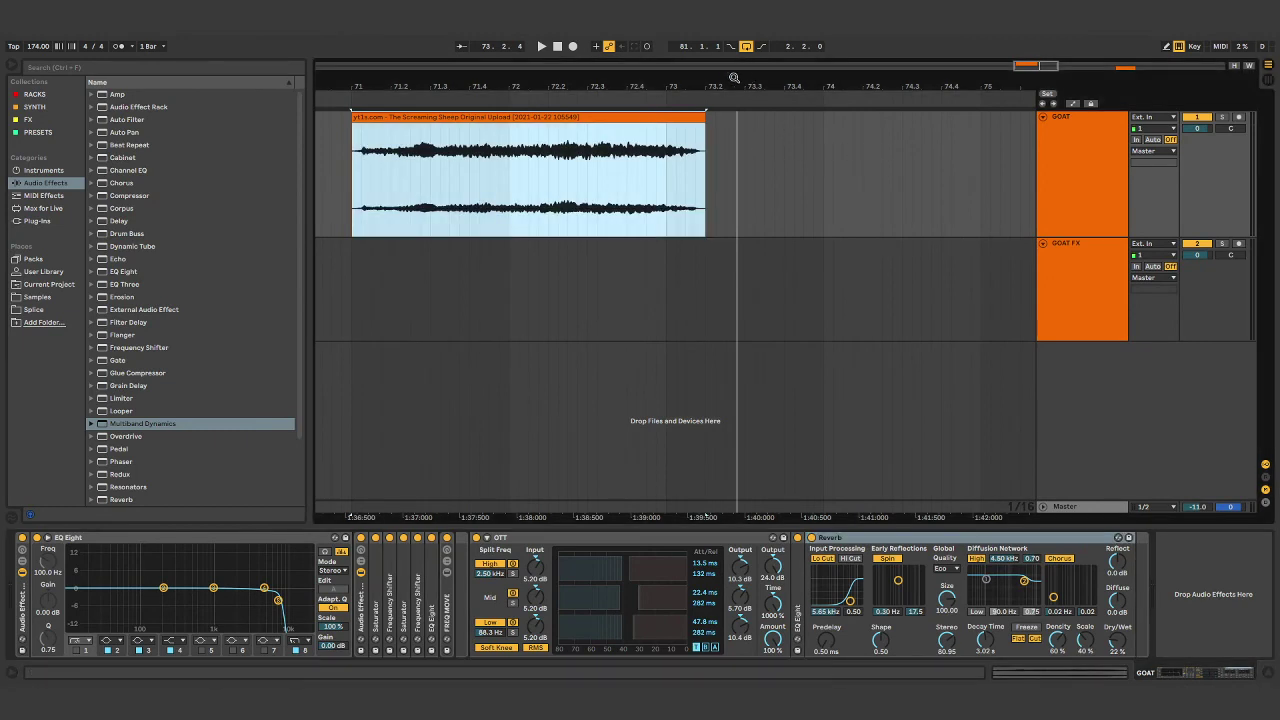
scroll(683, 116, "down", 2)
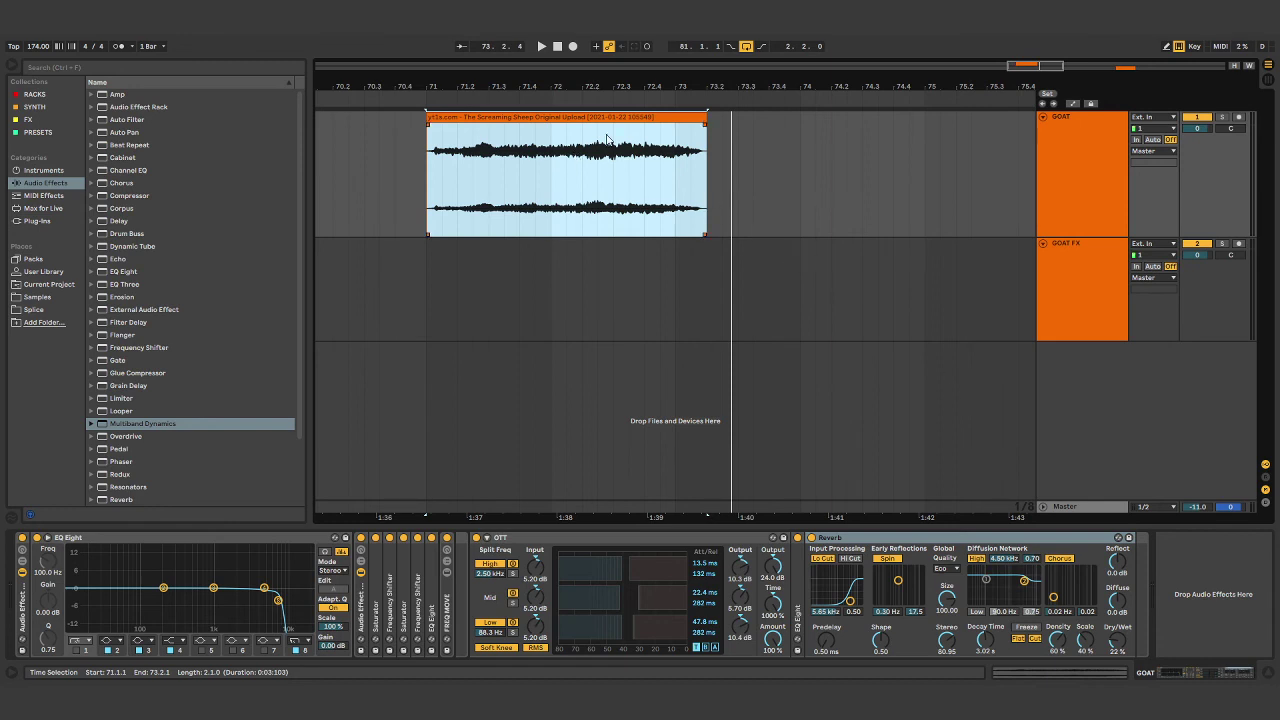
key("space")
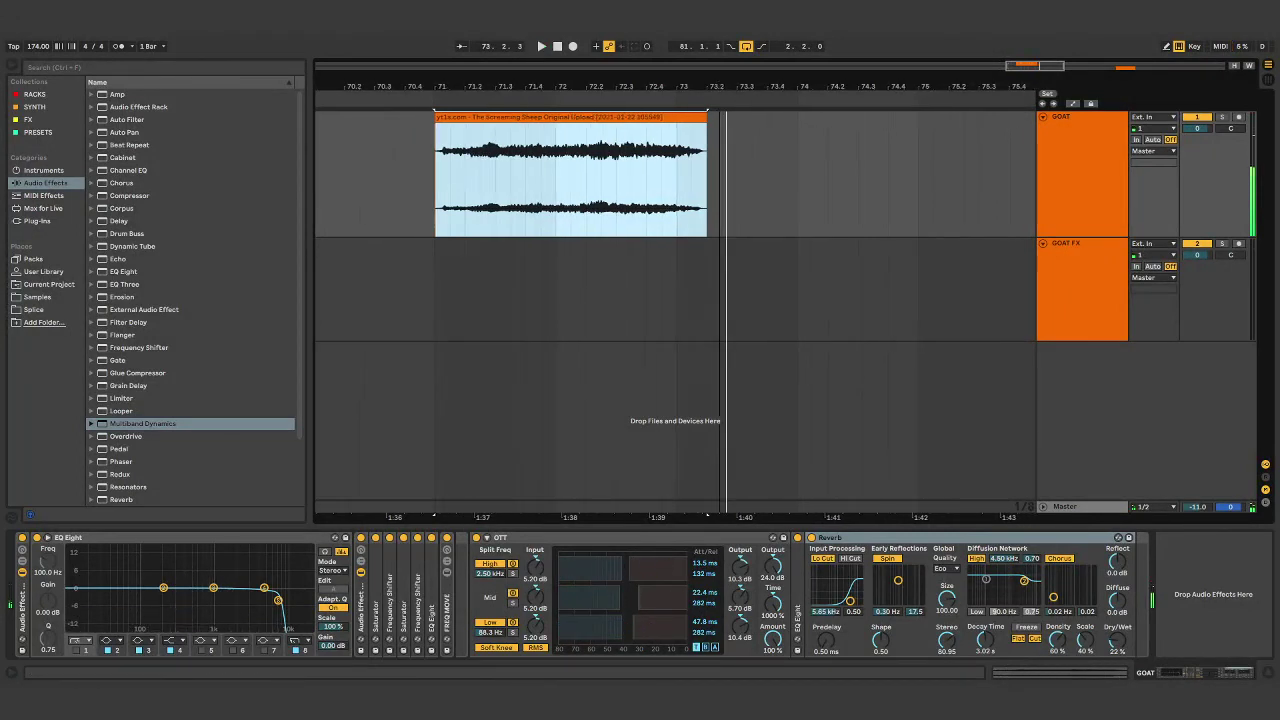
Step: Fold the remaining open EQ Eight, OTT and Reverb devices on the GOAT track
key("minus")
left_click(193, 545)
double_click(193, 545)
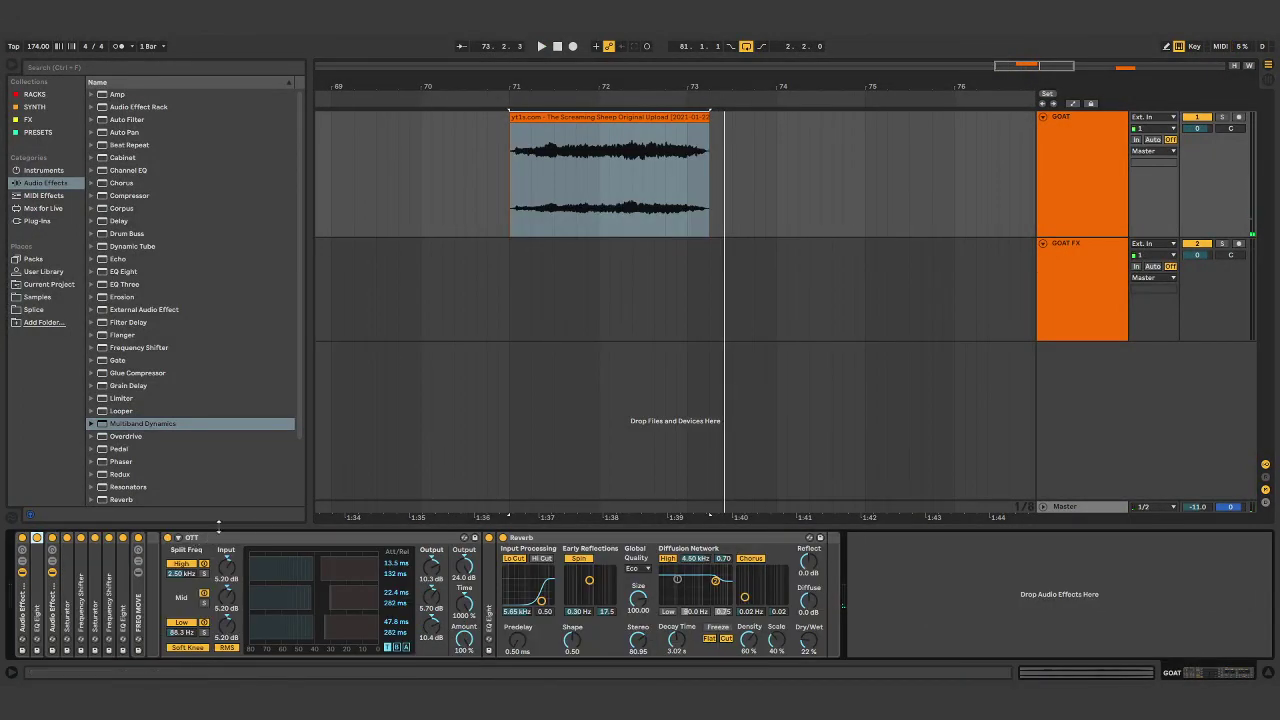
double_click(260, 536)
double_click(271, 541)
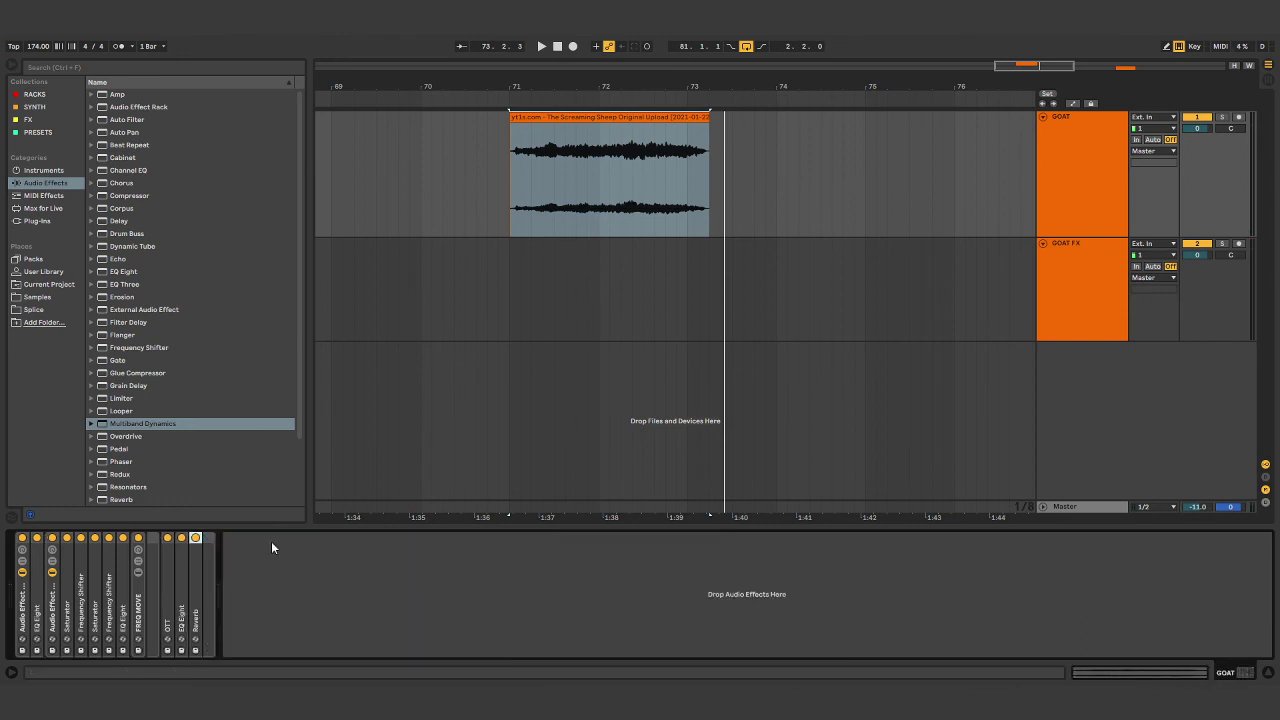
Step: Select the whole GOAT clip from bar 71 in the arrangement
left_click(612, 150)
left_click_drag(610, 90, 606, 125)
left_click(549, 130)
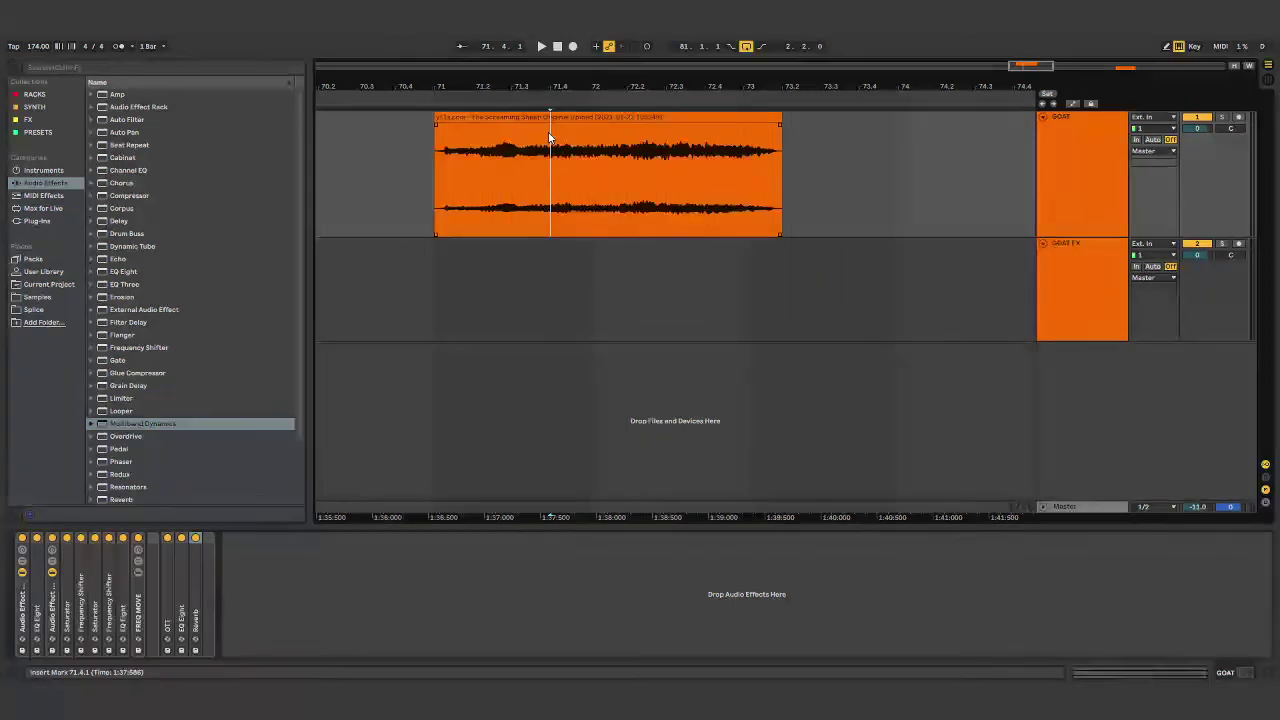
left_click(614, 125)
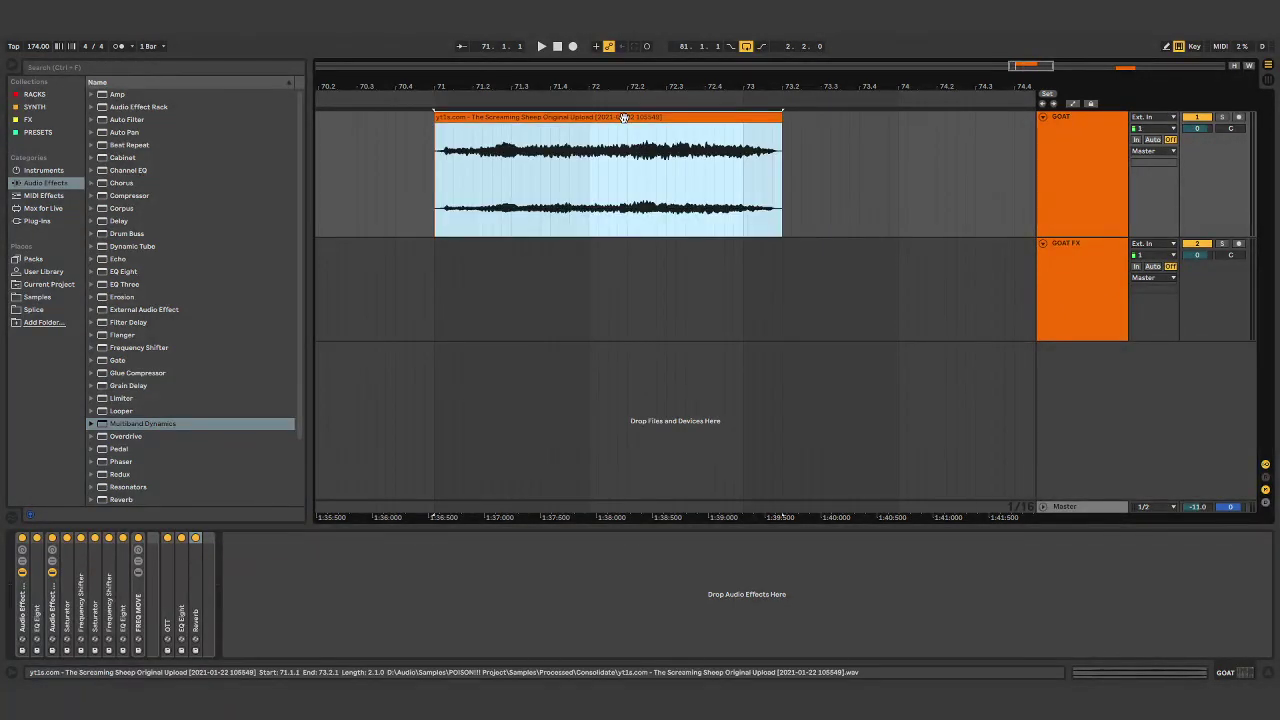